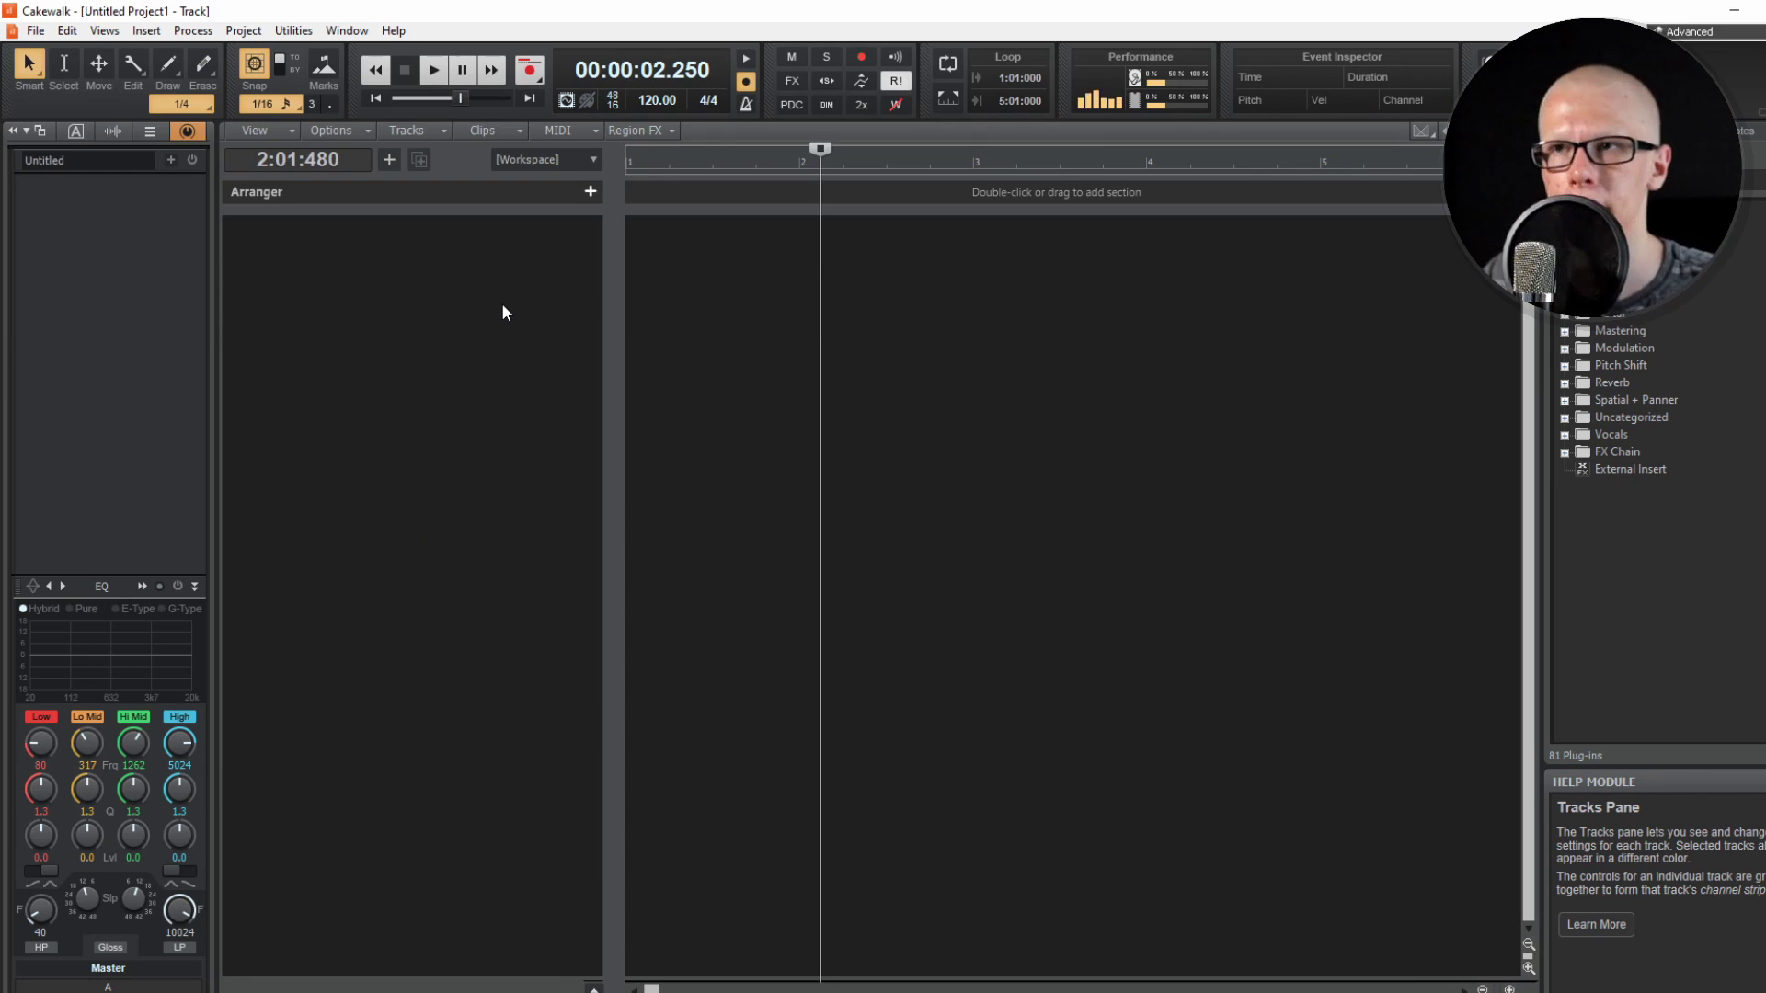
Step: Add an Xpand!2 instrument track and move its synth window over the arranger
left_click(389, 160)
left_click(619, 245)
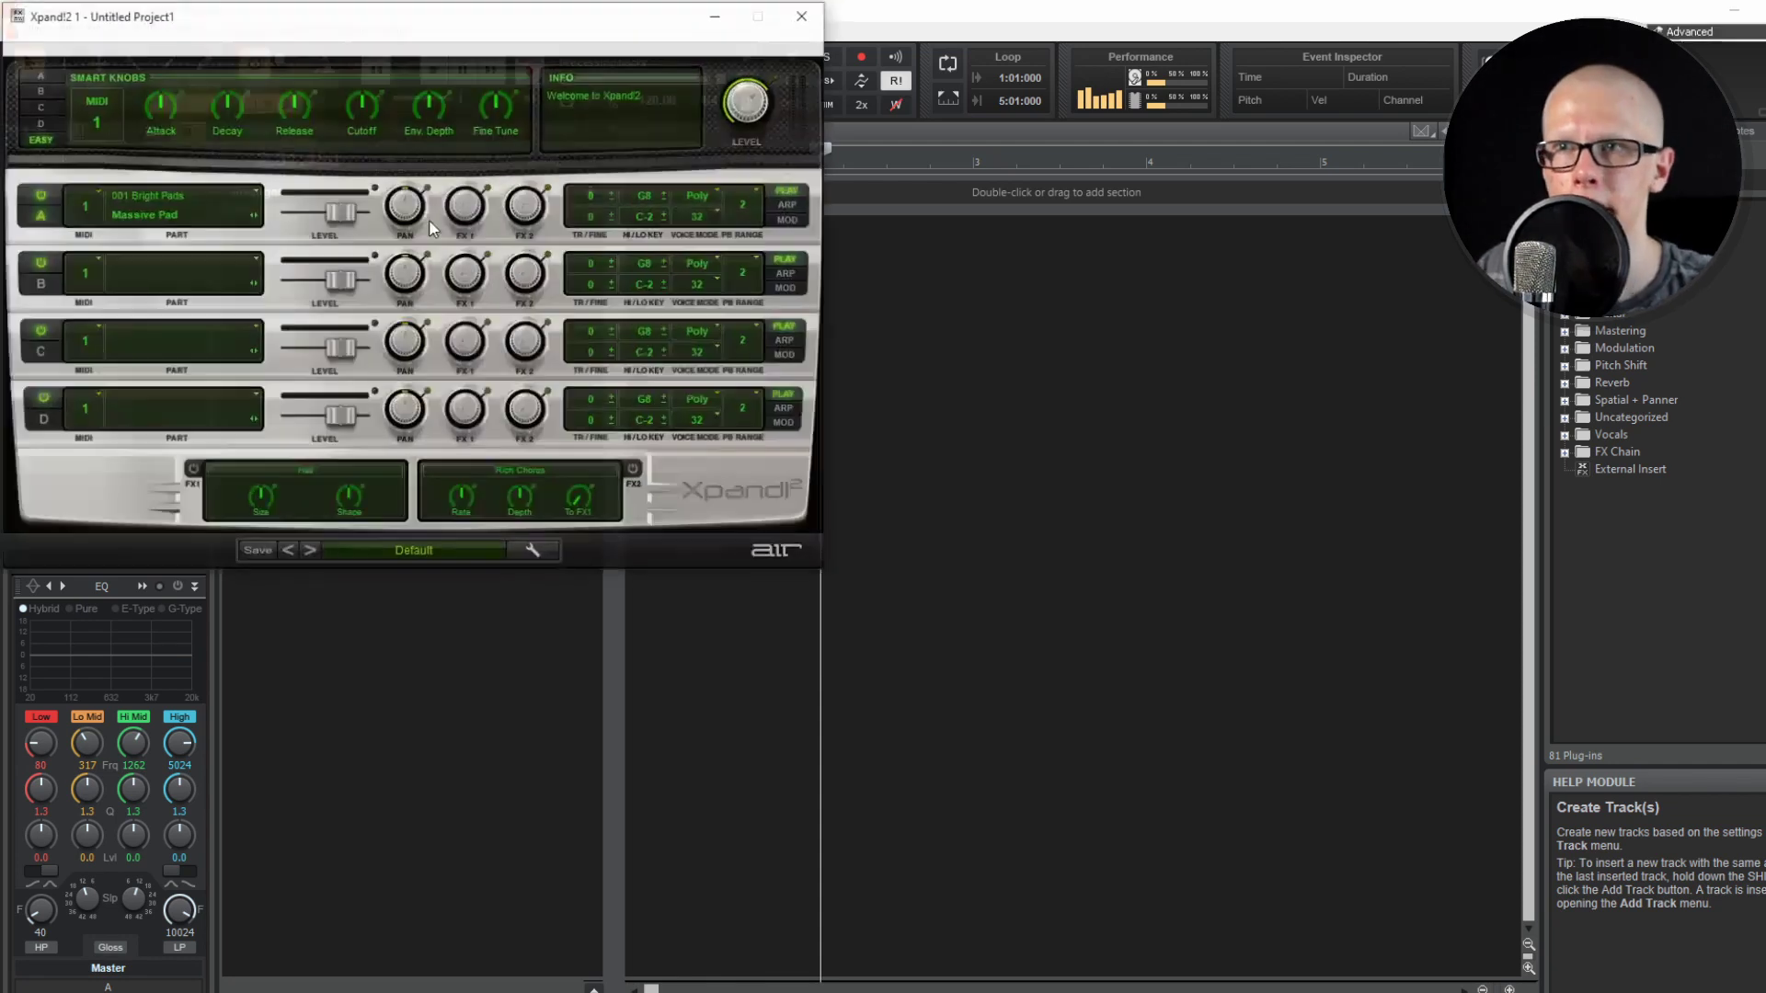
left_click_drag(402, 12, 1182, 333)
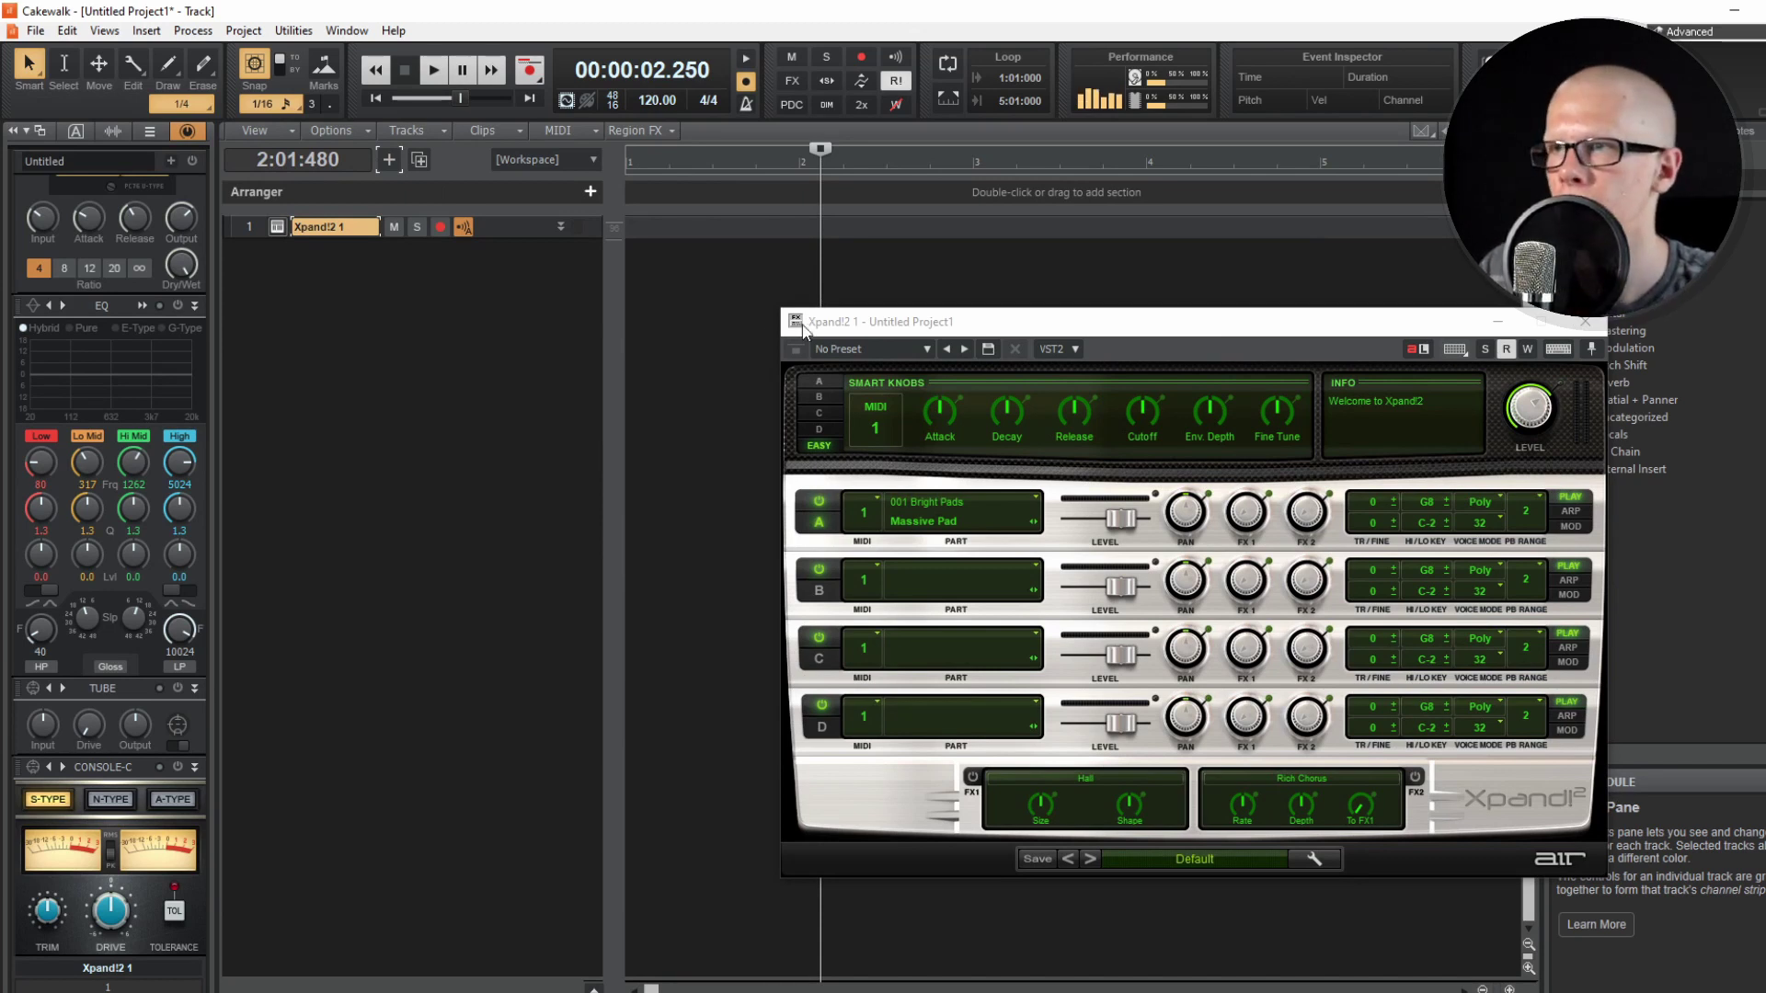
left_click_drag(820, 321, 728, 202)
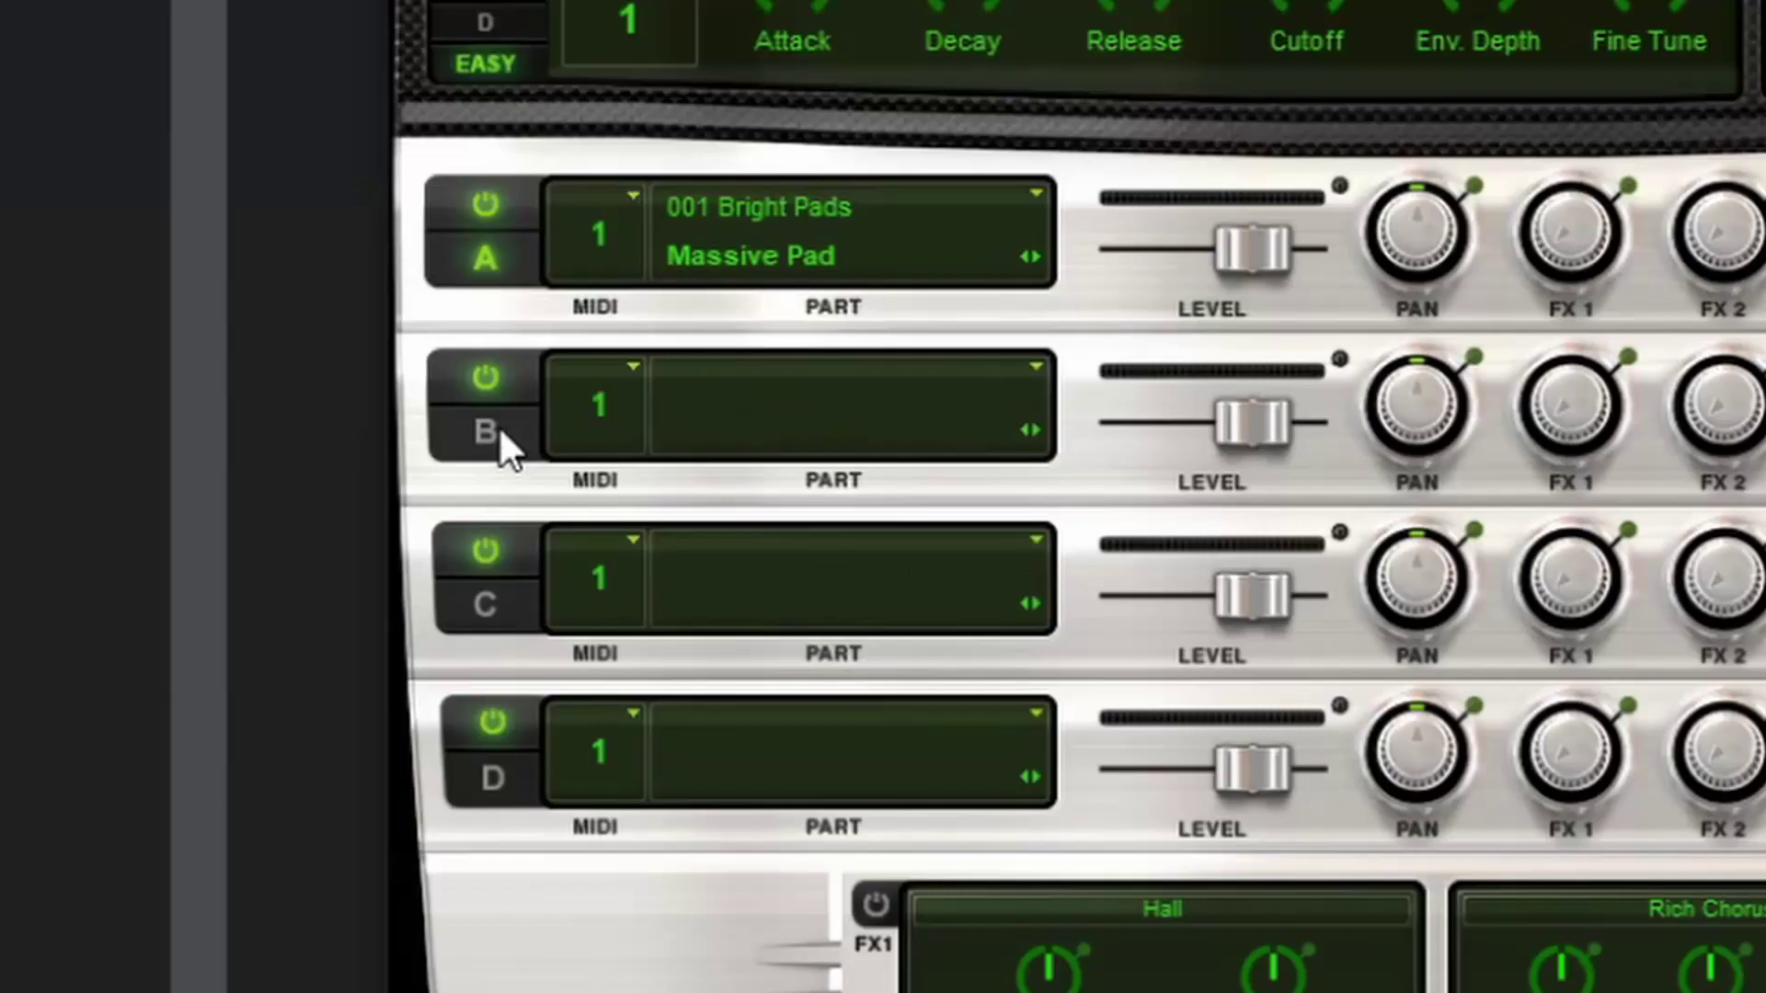
Step: Set Xpand!2's Part B to receive on MIDI channel 2
left_click(729, 472)
left_click(570, 409)
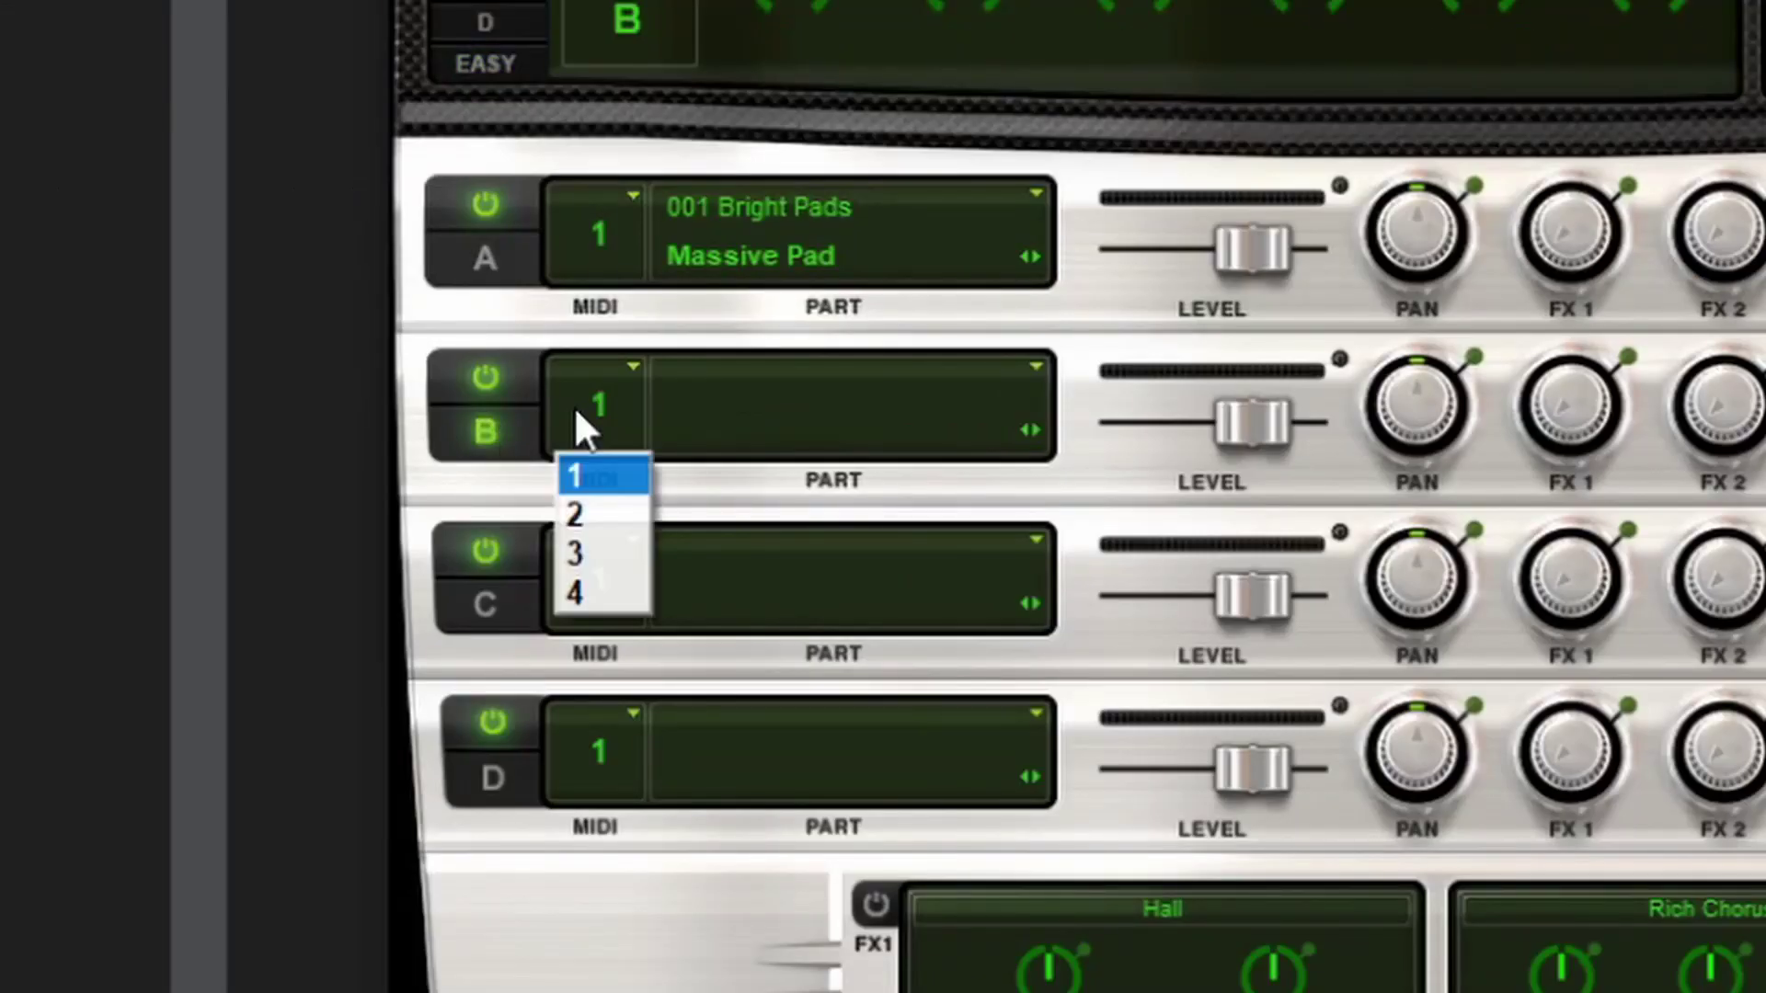
left_click(594, 532)
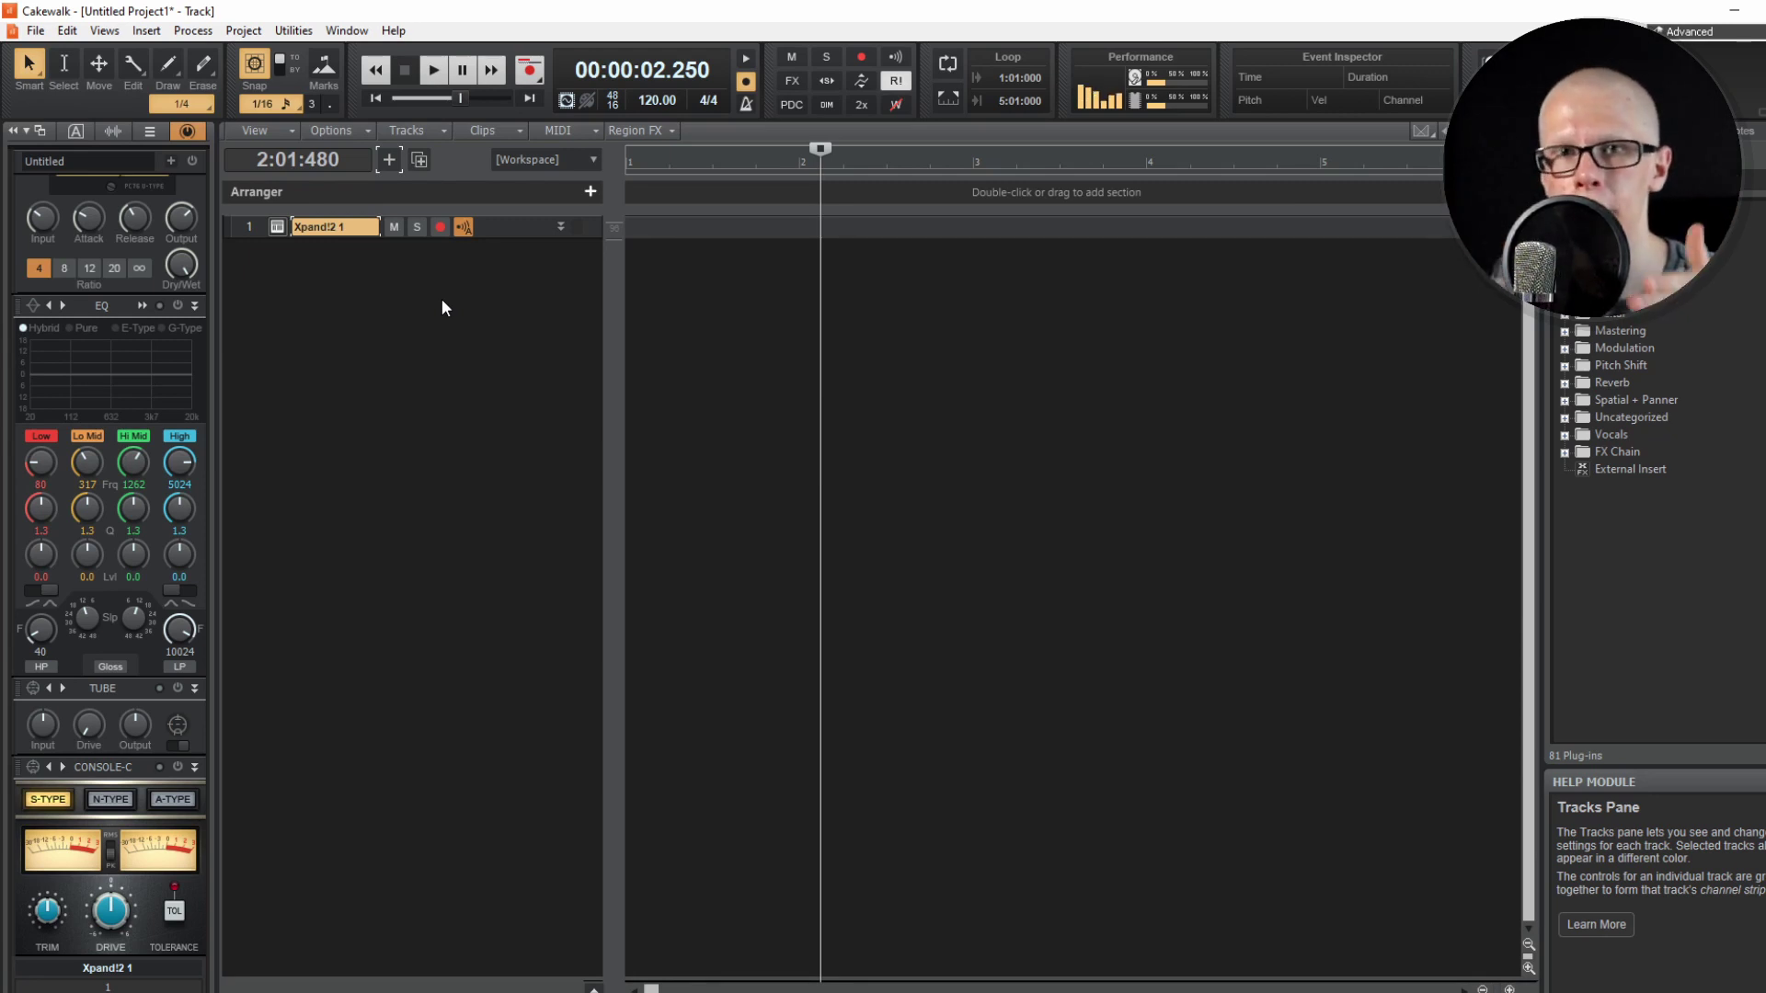
Step: Expand the Xpand!2 1 track and insert two MIDI tracks below it
key("ctrl+Down")
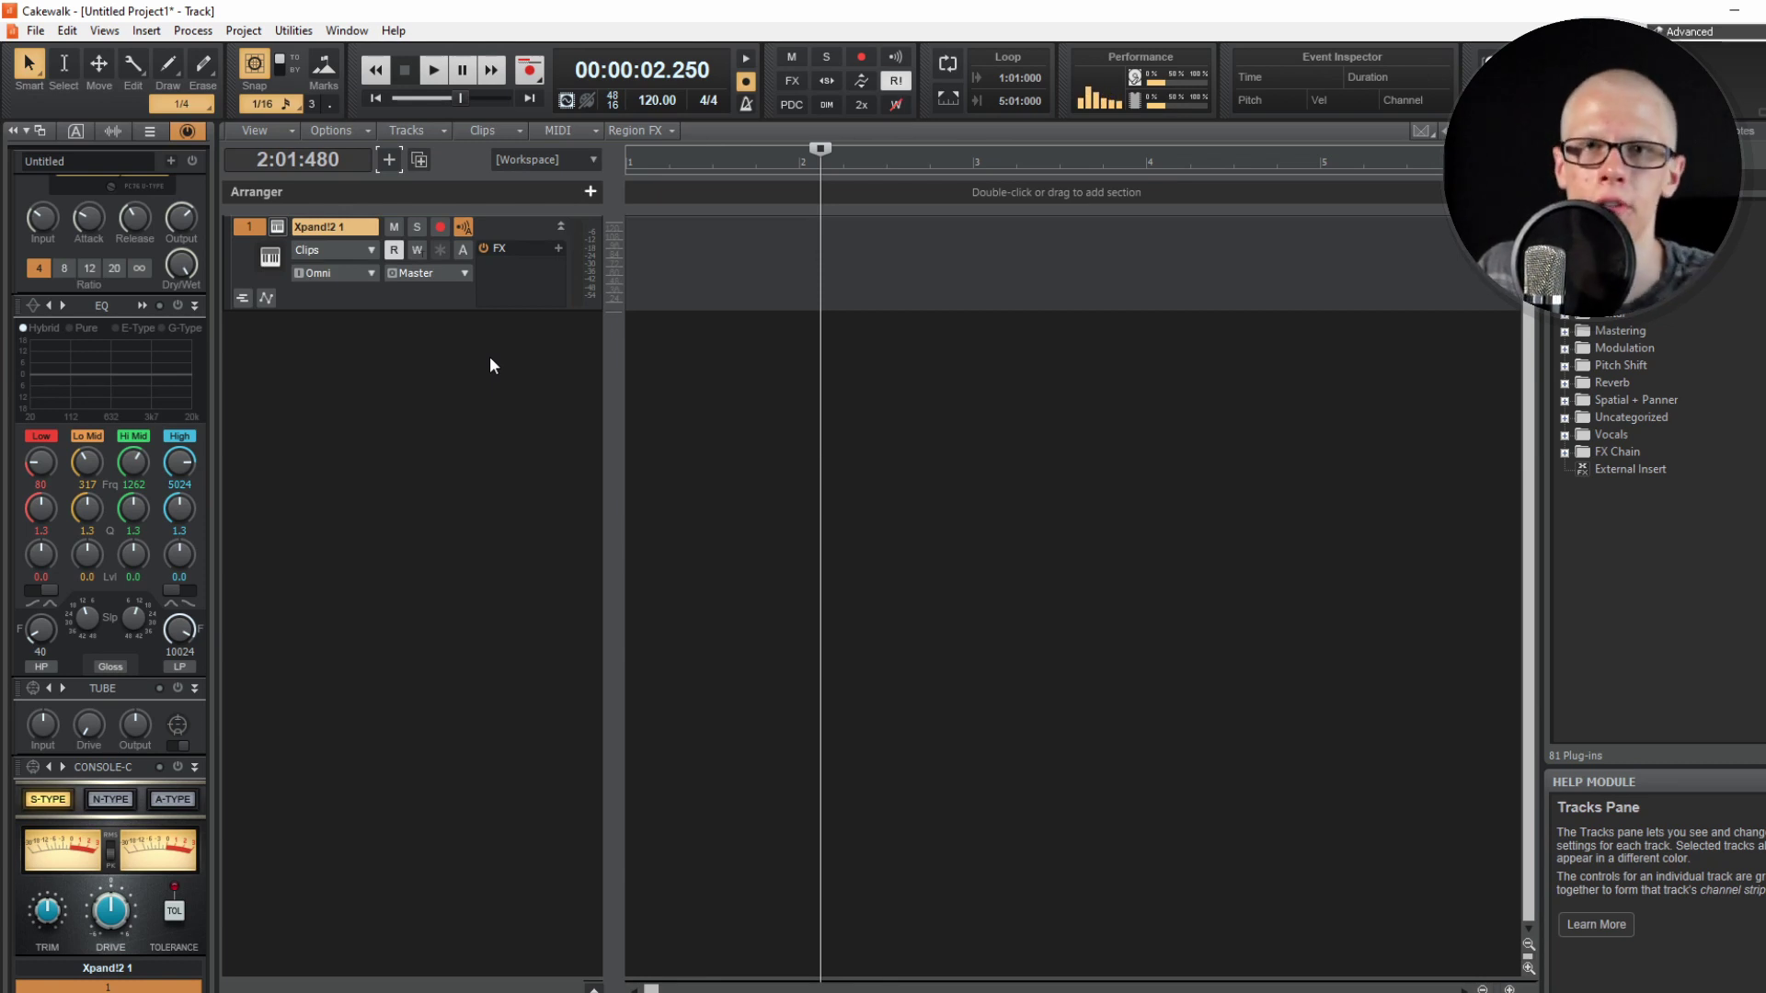
right_click(402, 406)
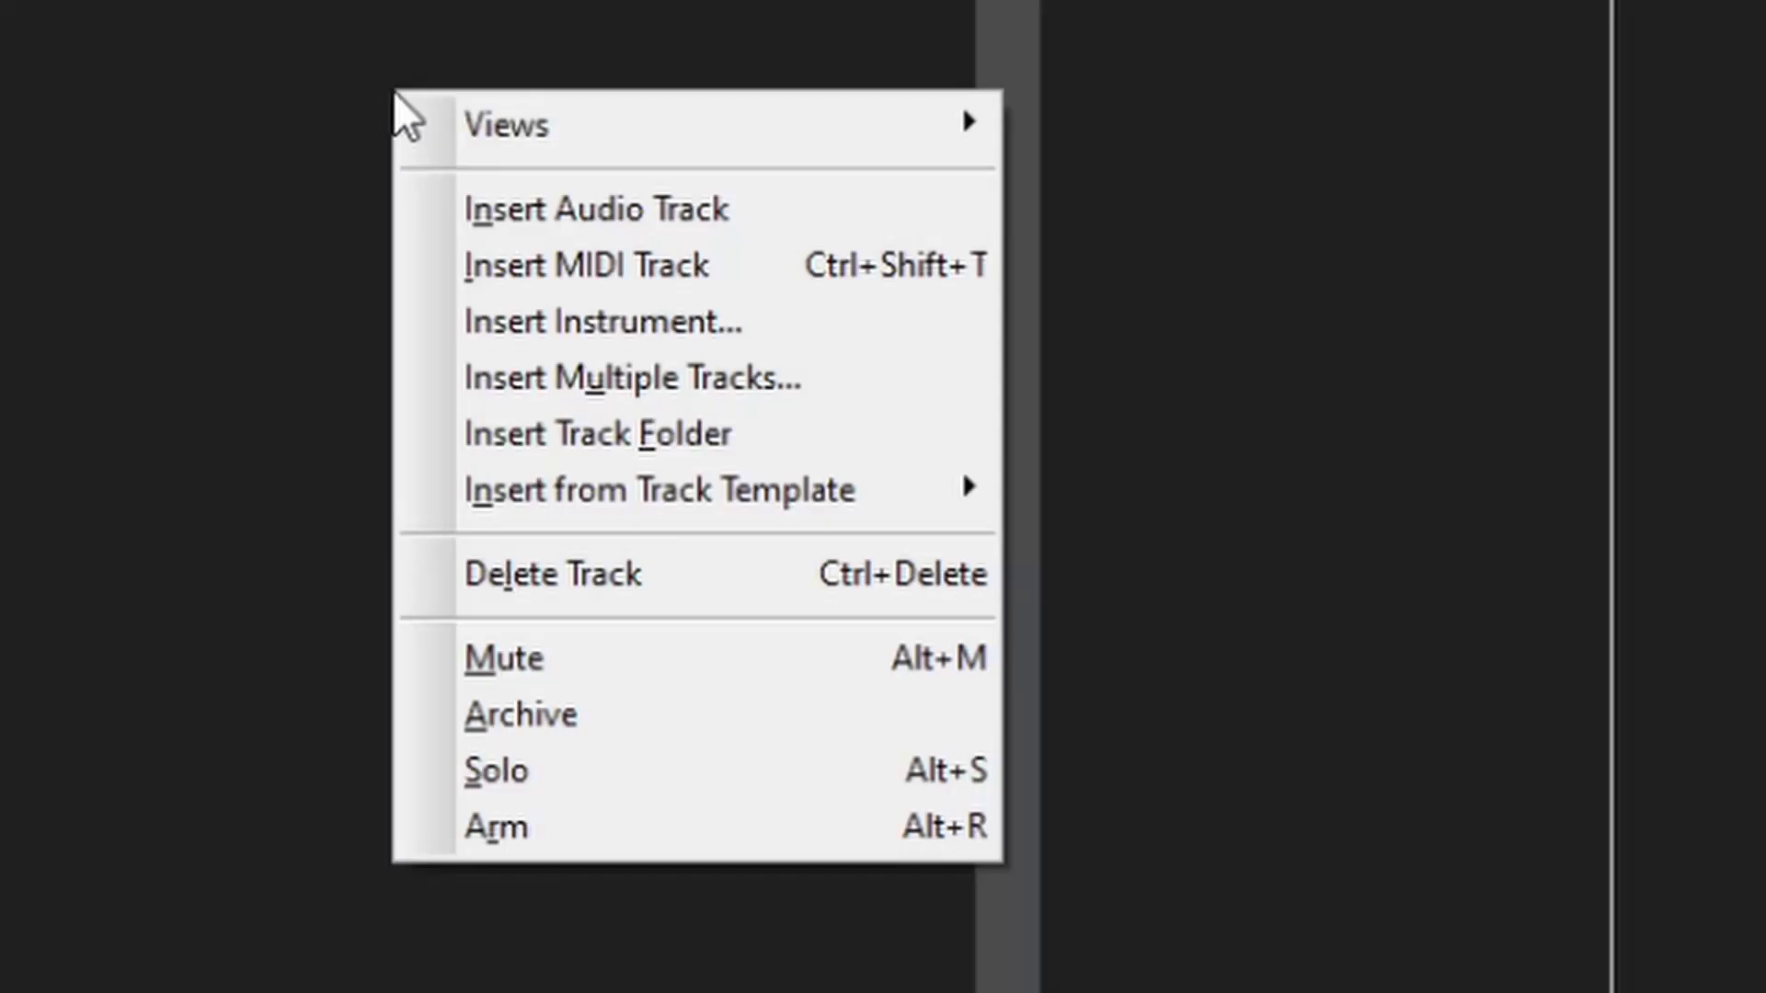
left_click(473, 472)
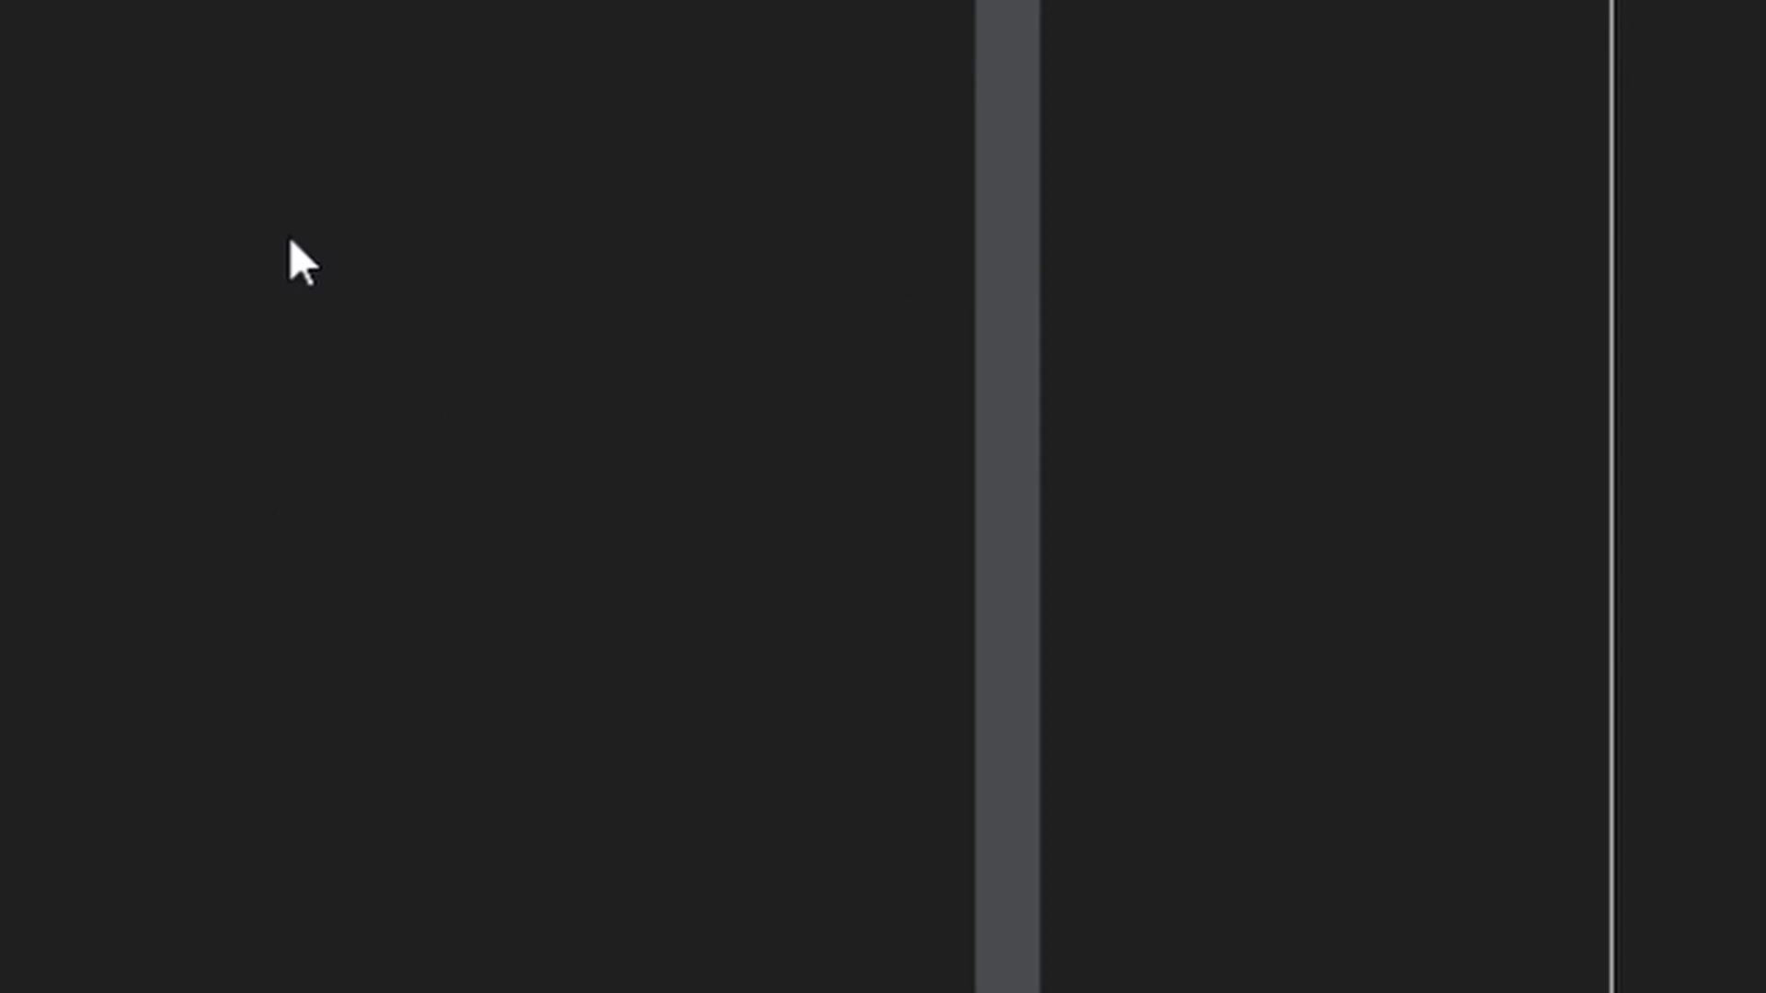
right_click(290, 235)
left_click(394, 404)
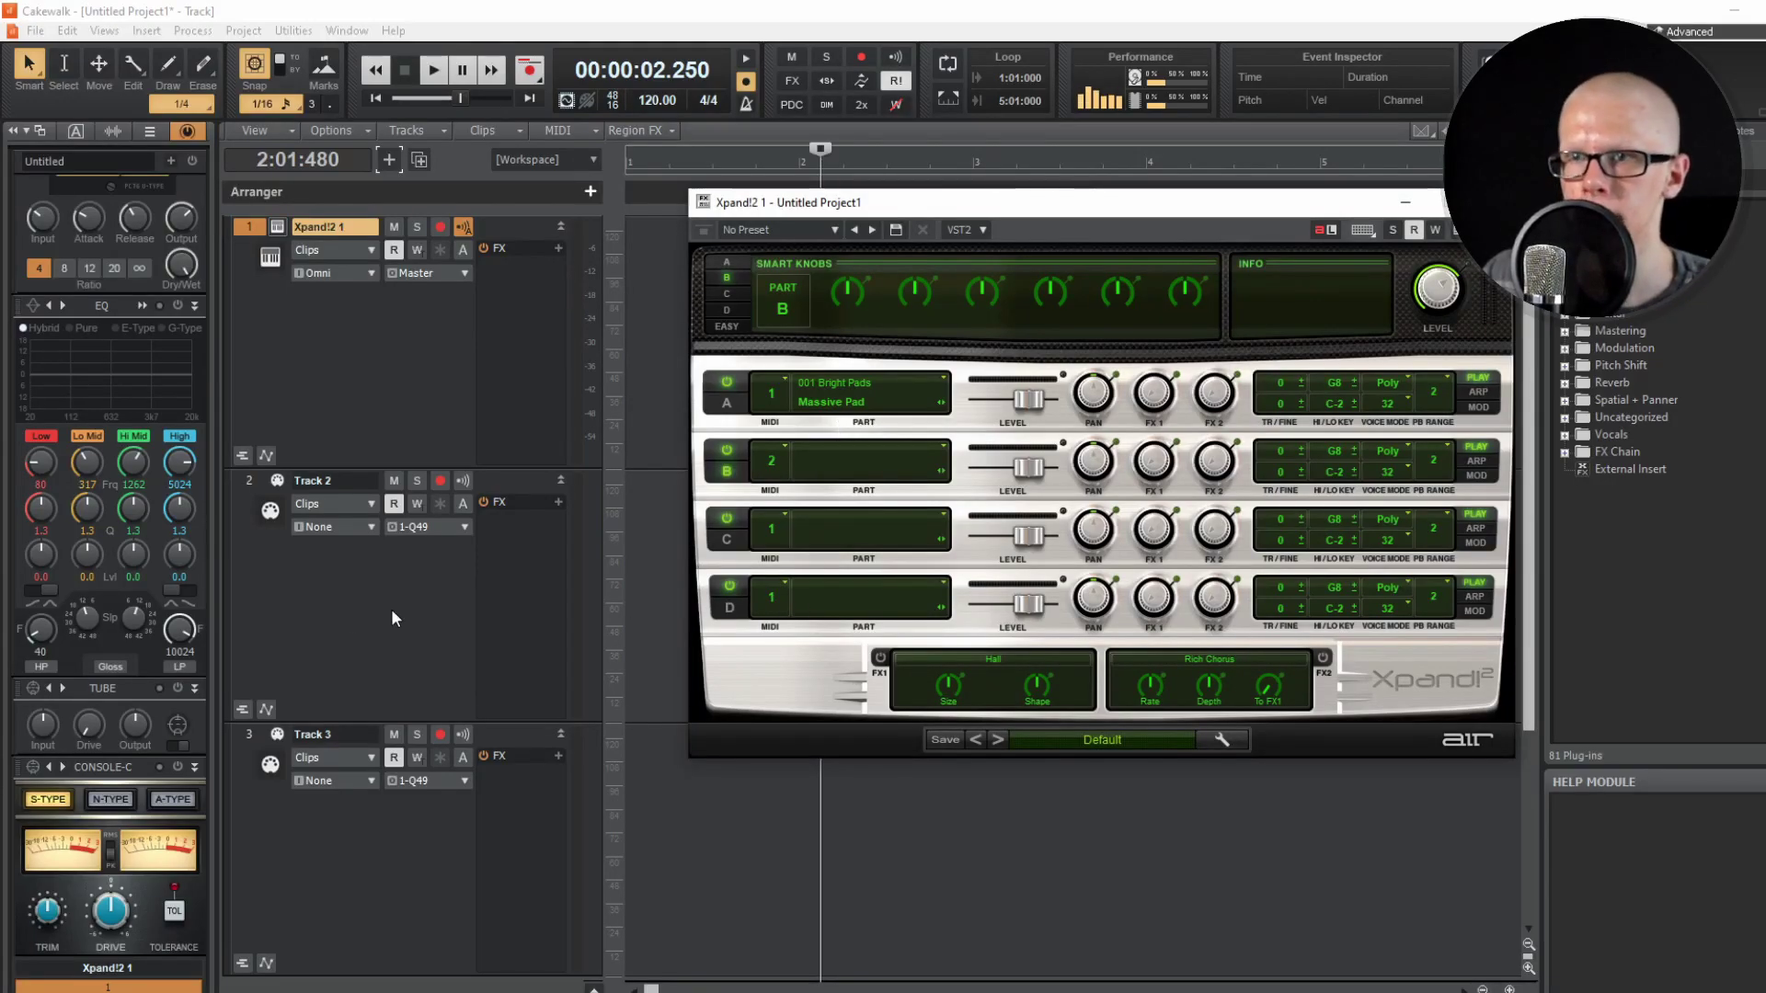
Step: Select Track 2 and browse Xpand!2's sound categories for Part A
left_click(393, 618)
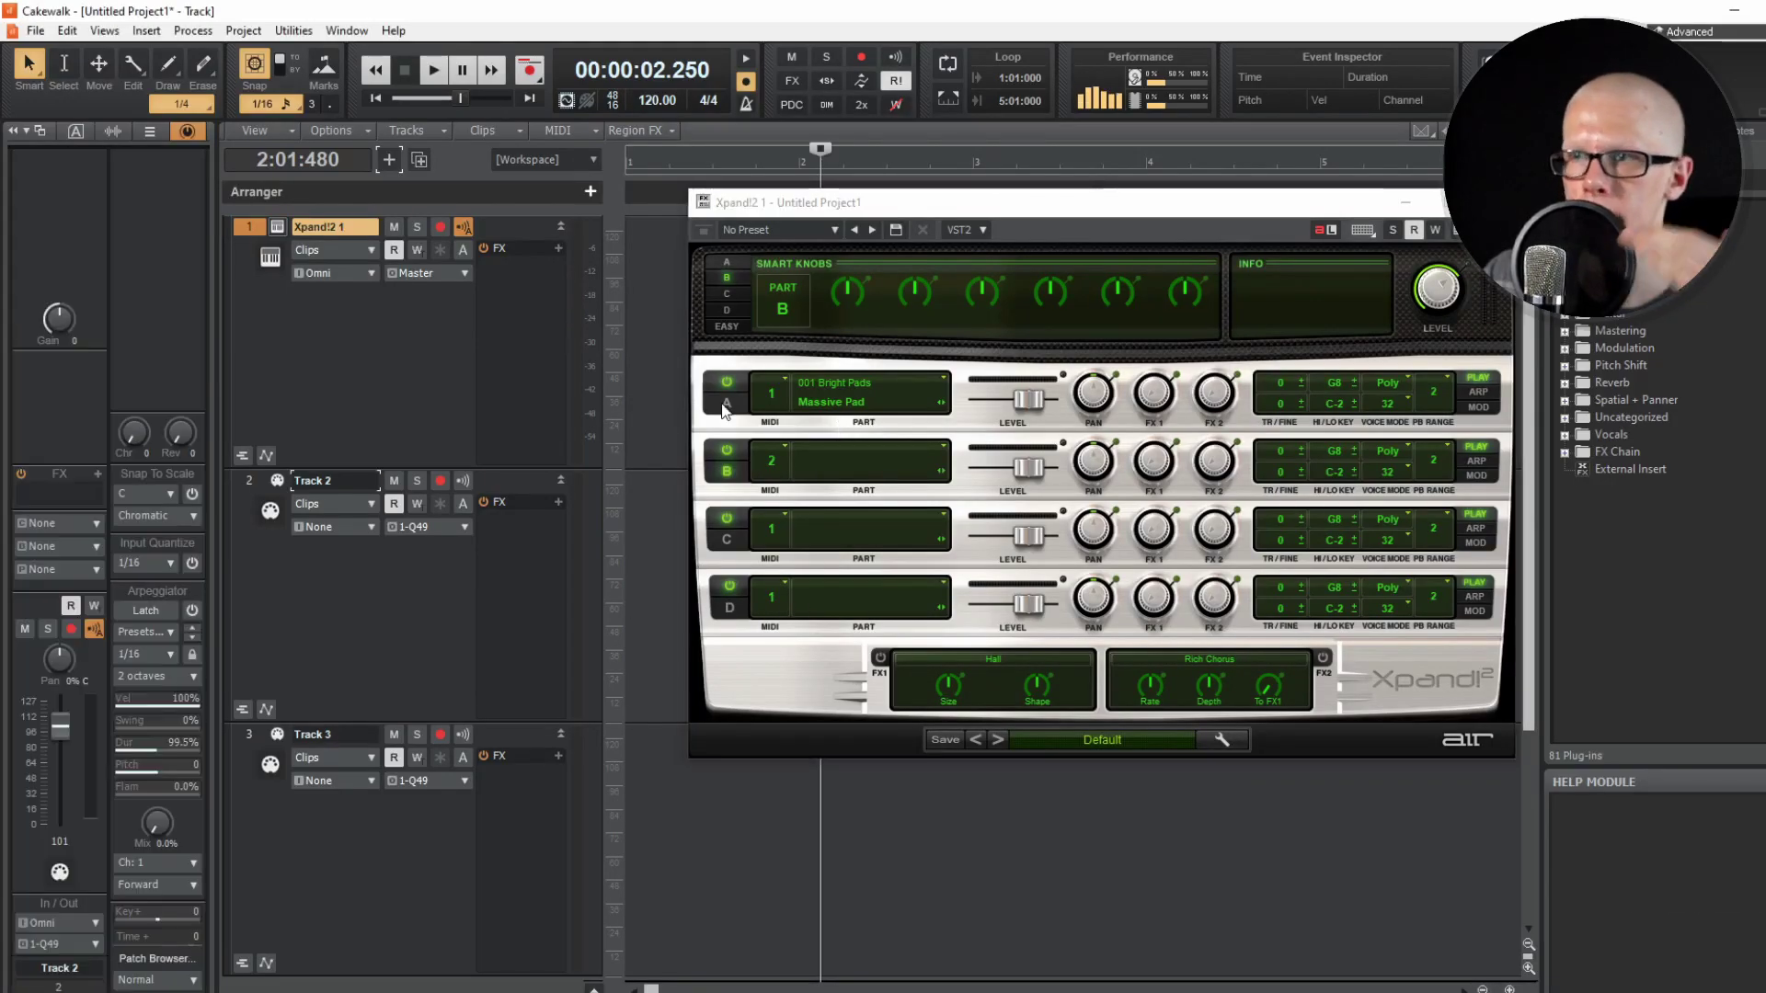
left_click(825, 483)
mouse_move(907, 532)
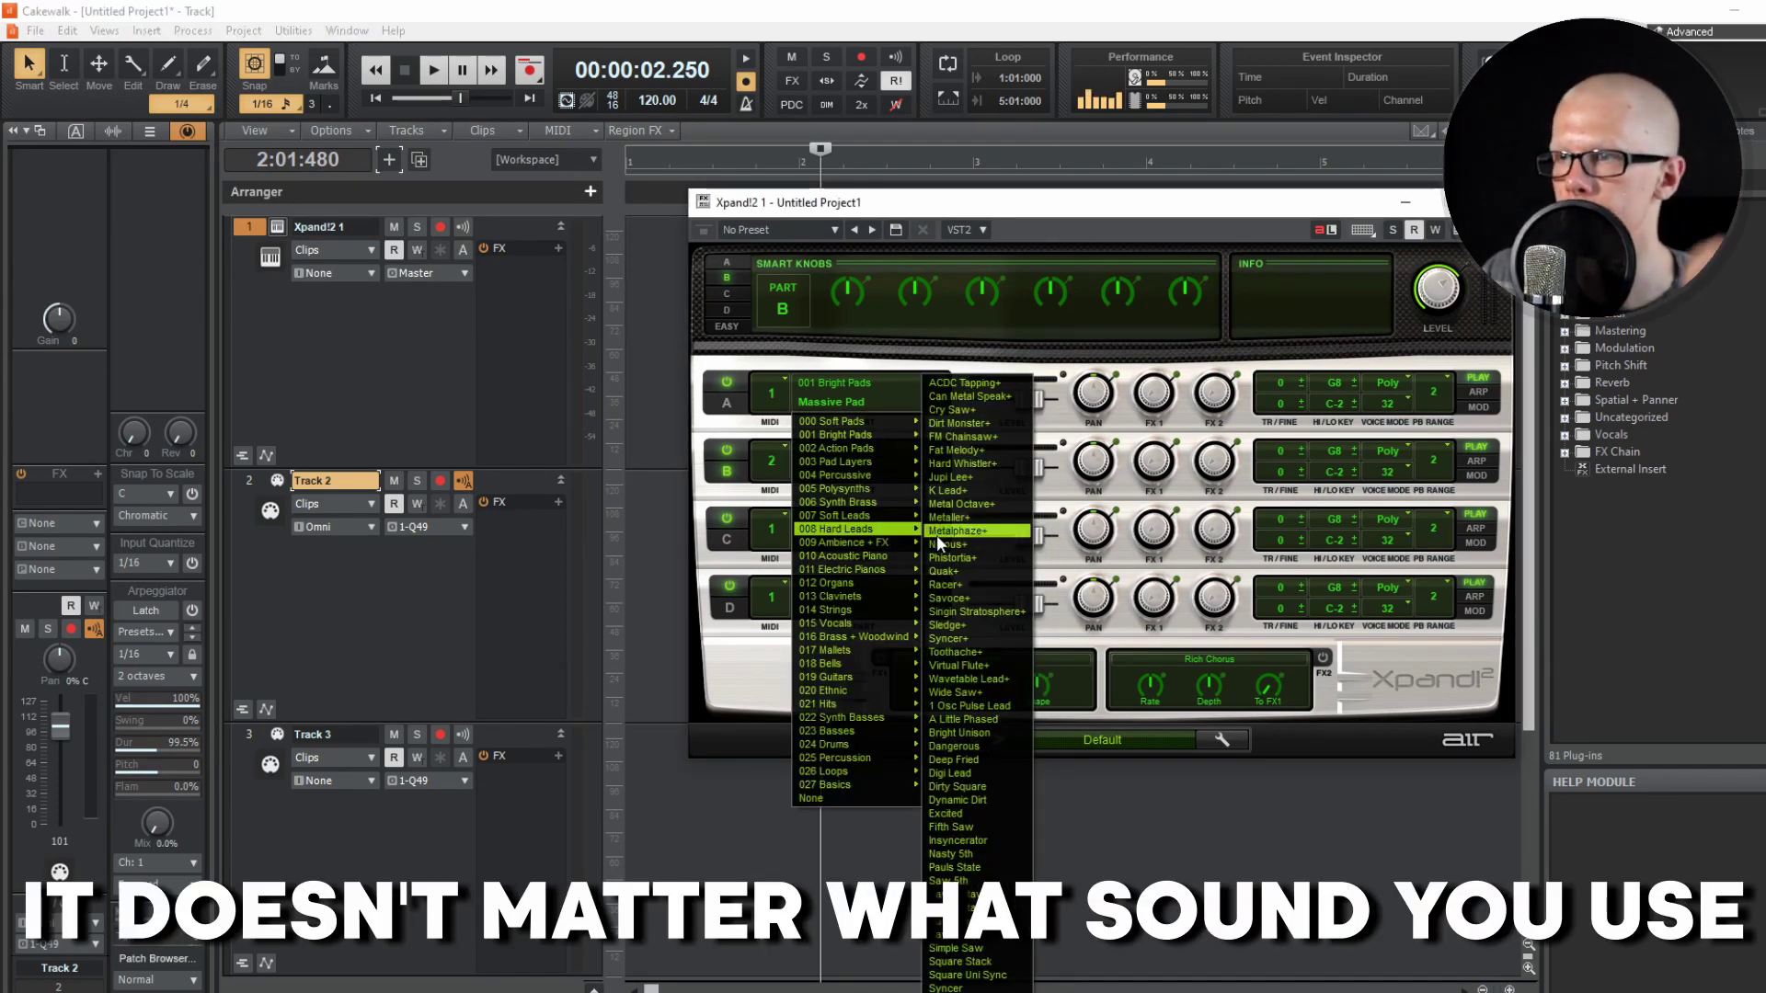
Step: Load Metalphaze+ into Xpand!2 Part A and Duck+ into Part B
left_click(936, 532)
left_click(850, 458)
mouse_move(855, 570)
left_click(1016, 607)
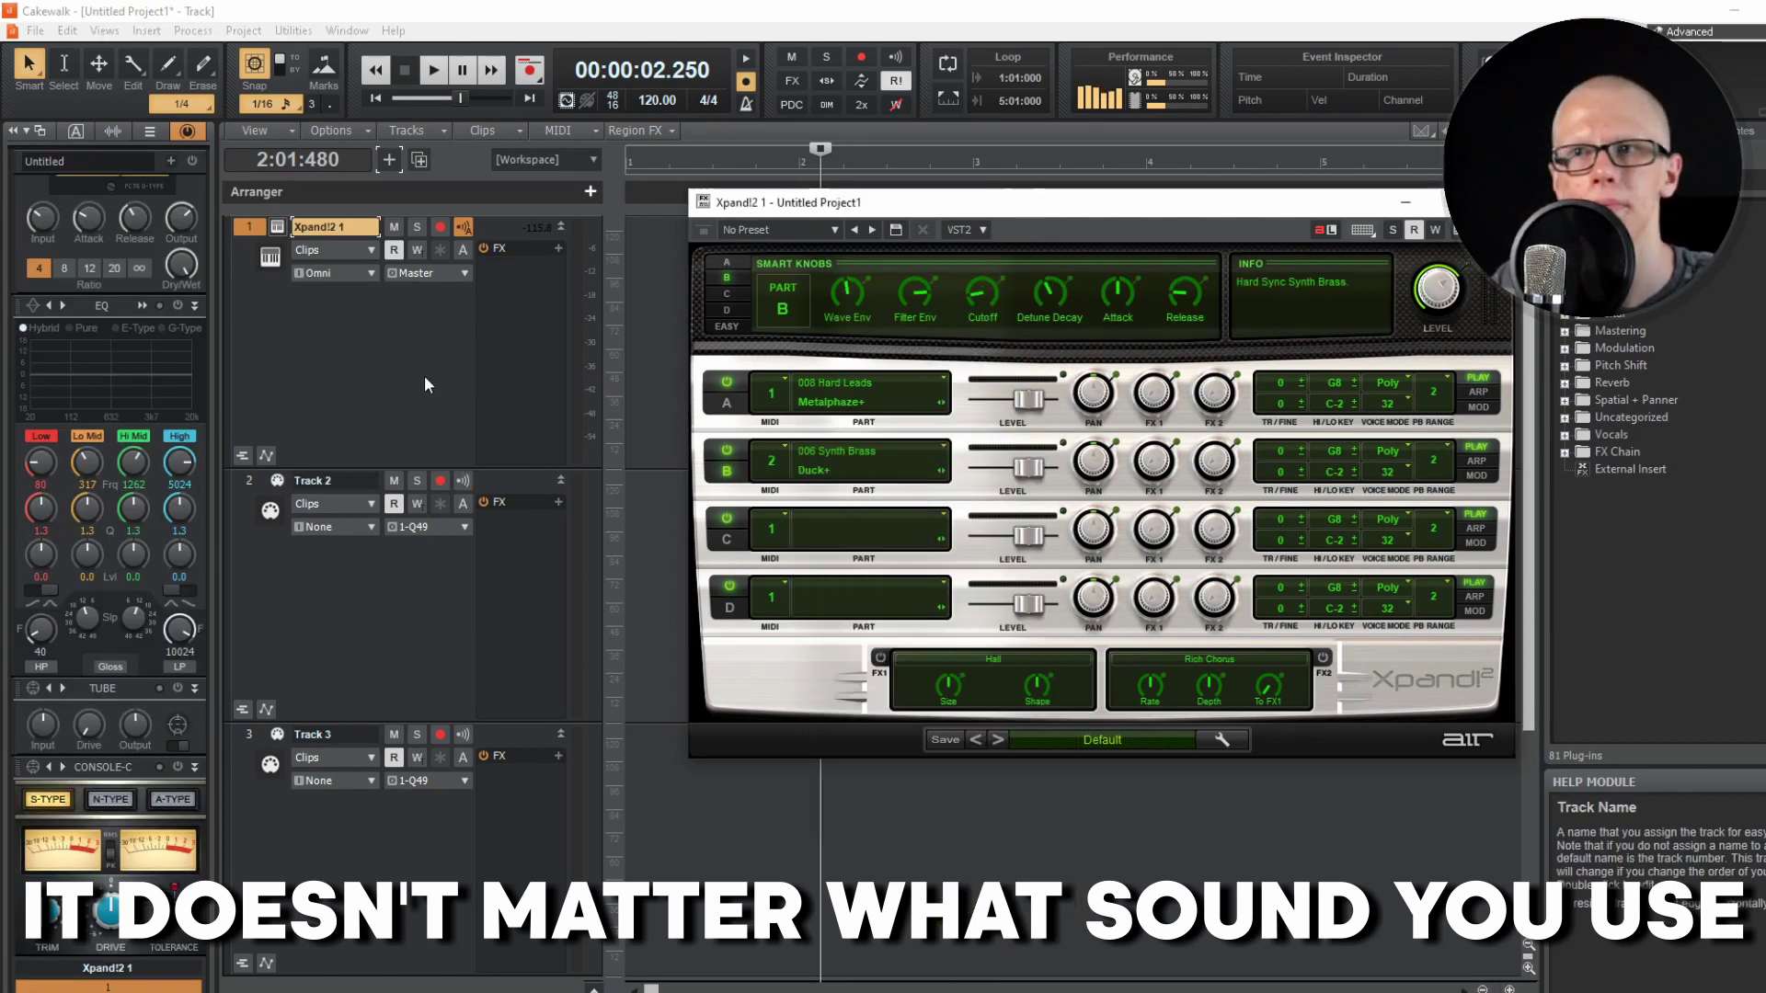
Step: Show all track controls and route Track 2 and Track 3 outputs to 2-Xpand!2 1
left_click(521, 162)
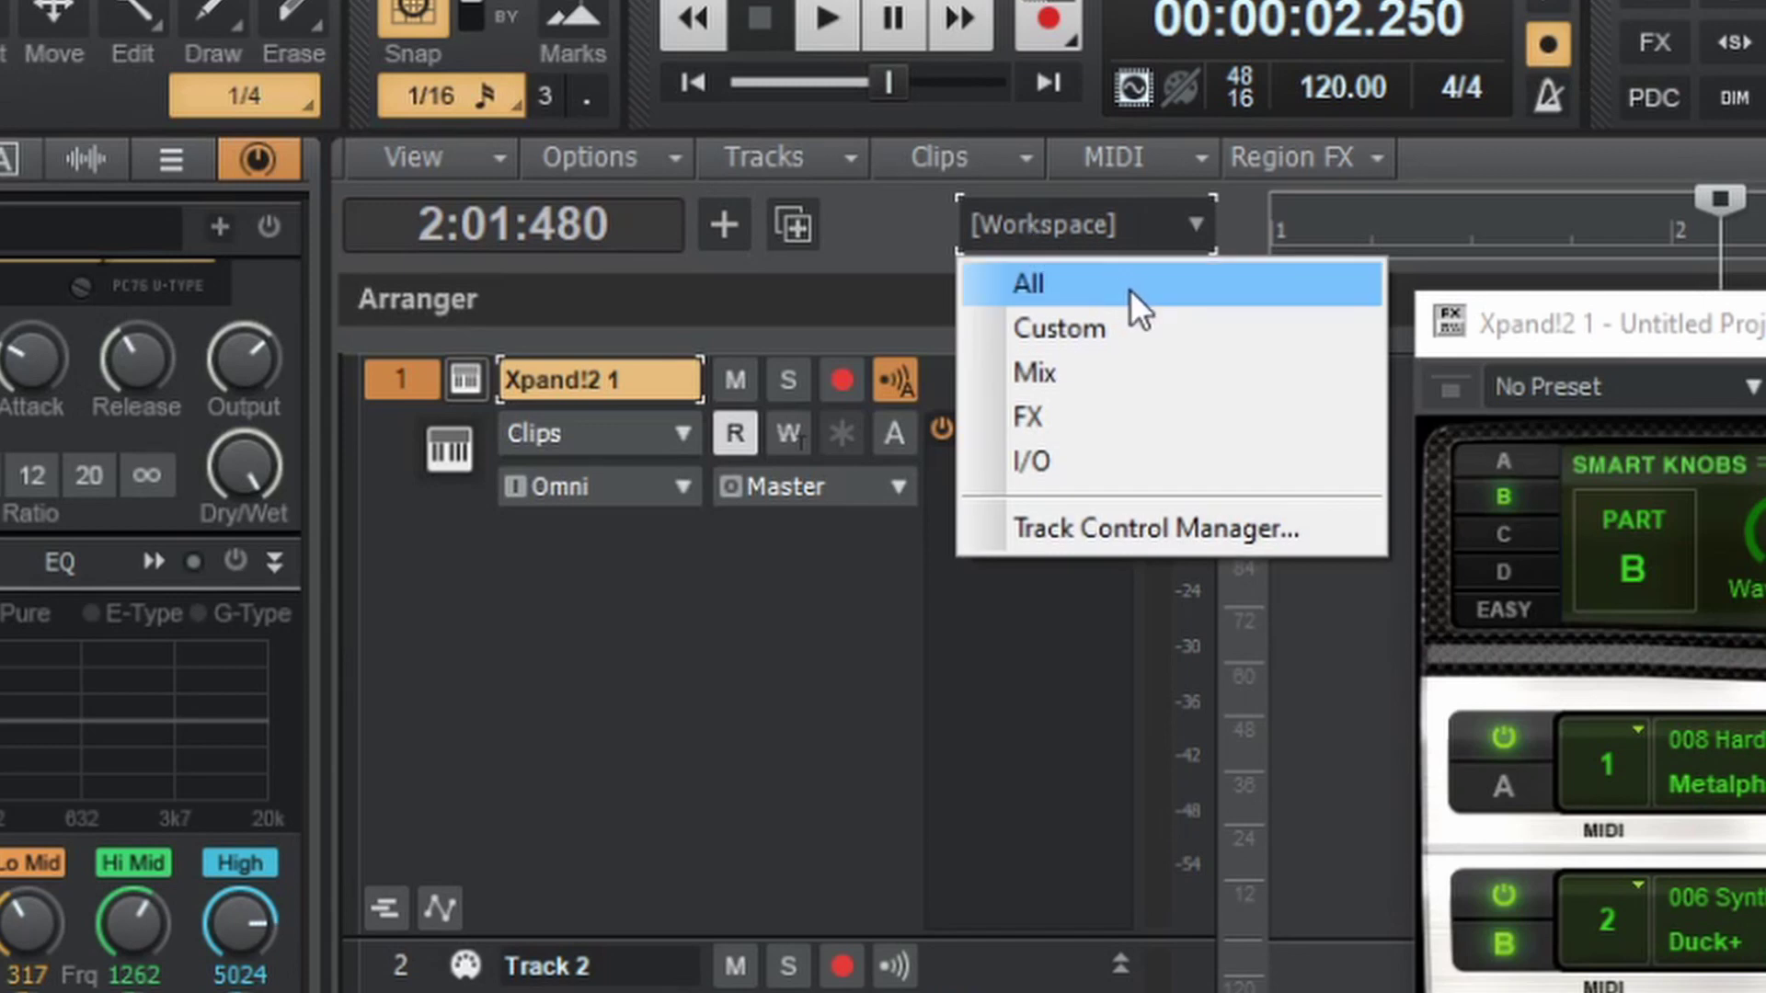
left_click(1131, 289)
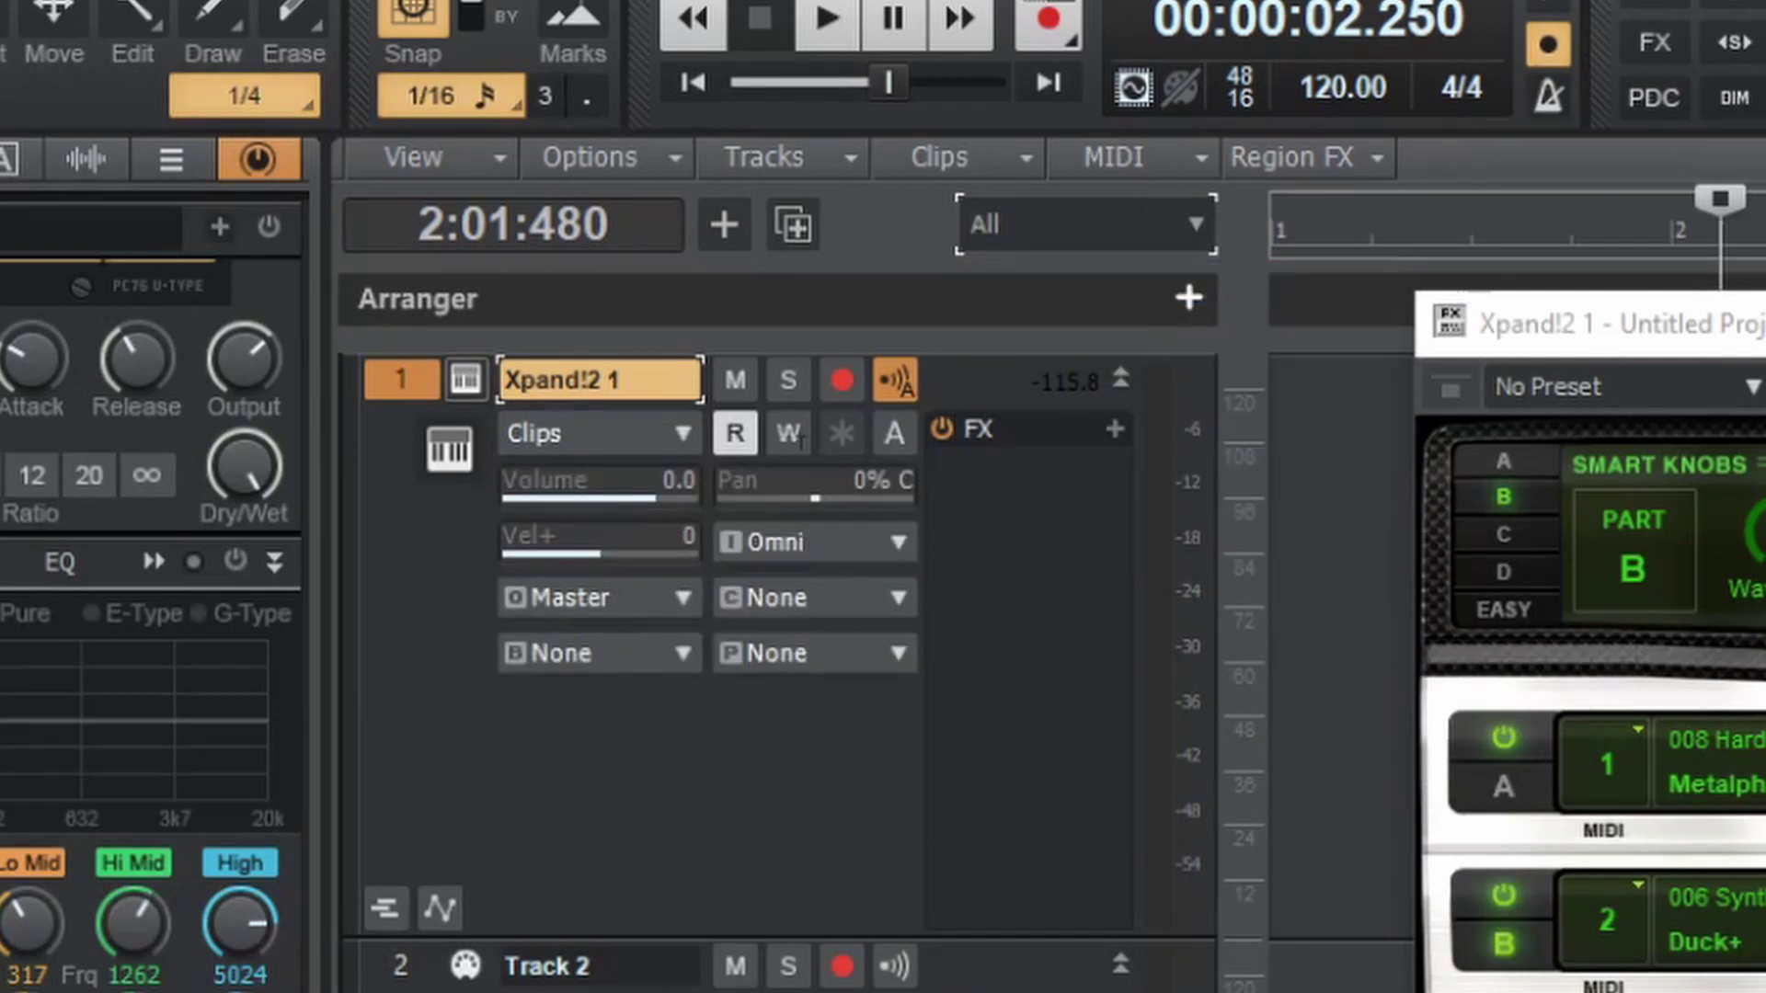
left_click(645, 992)
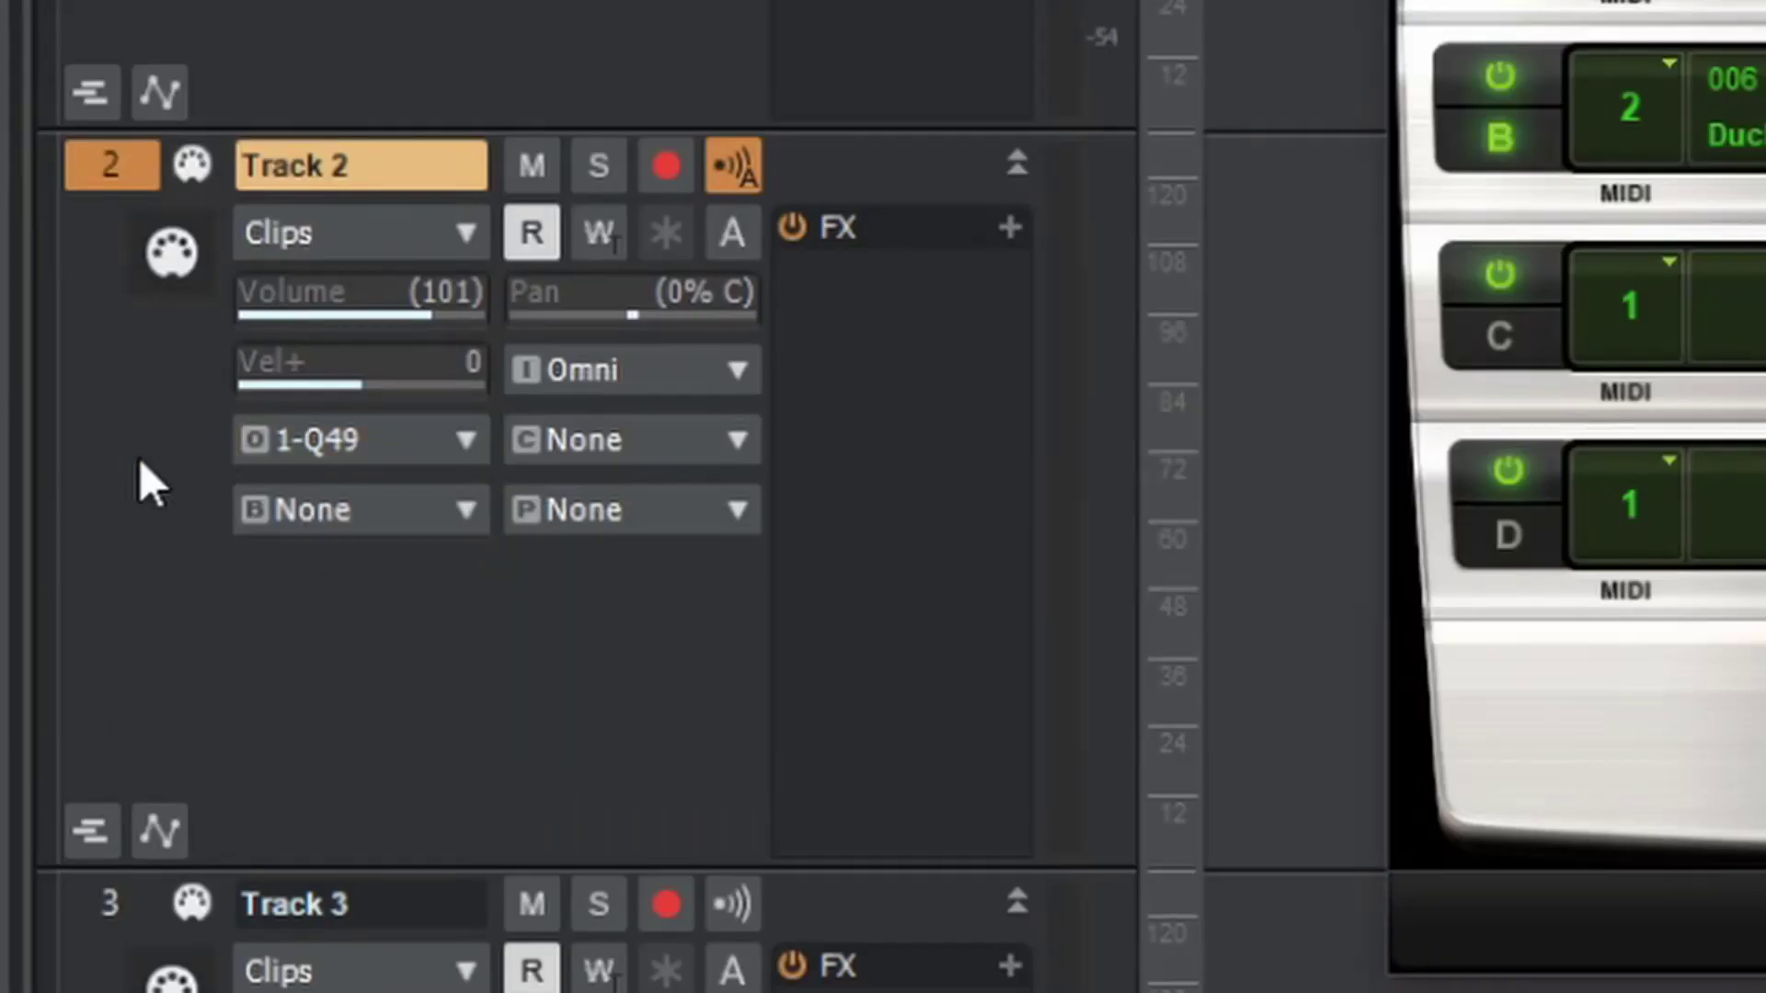
left_click(345, 577)
left_click(423, 615)
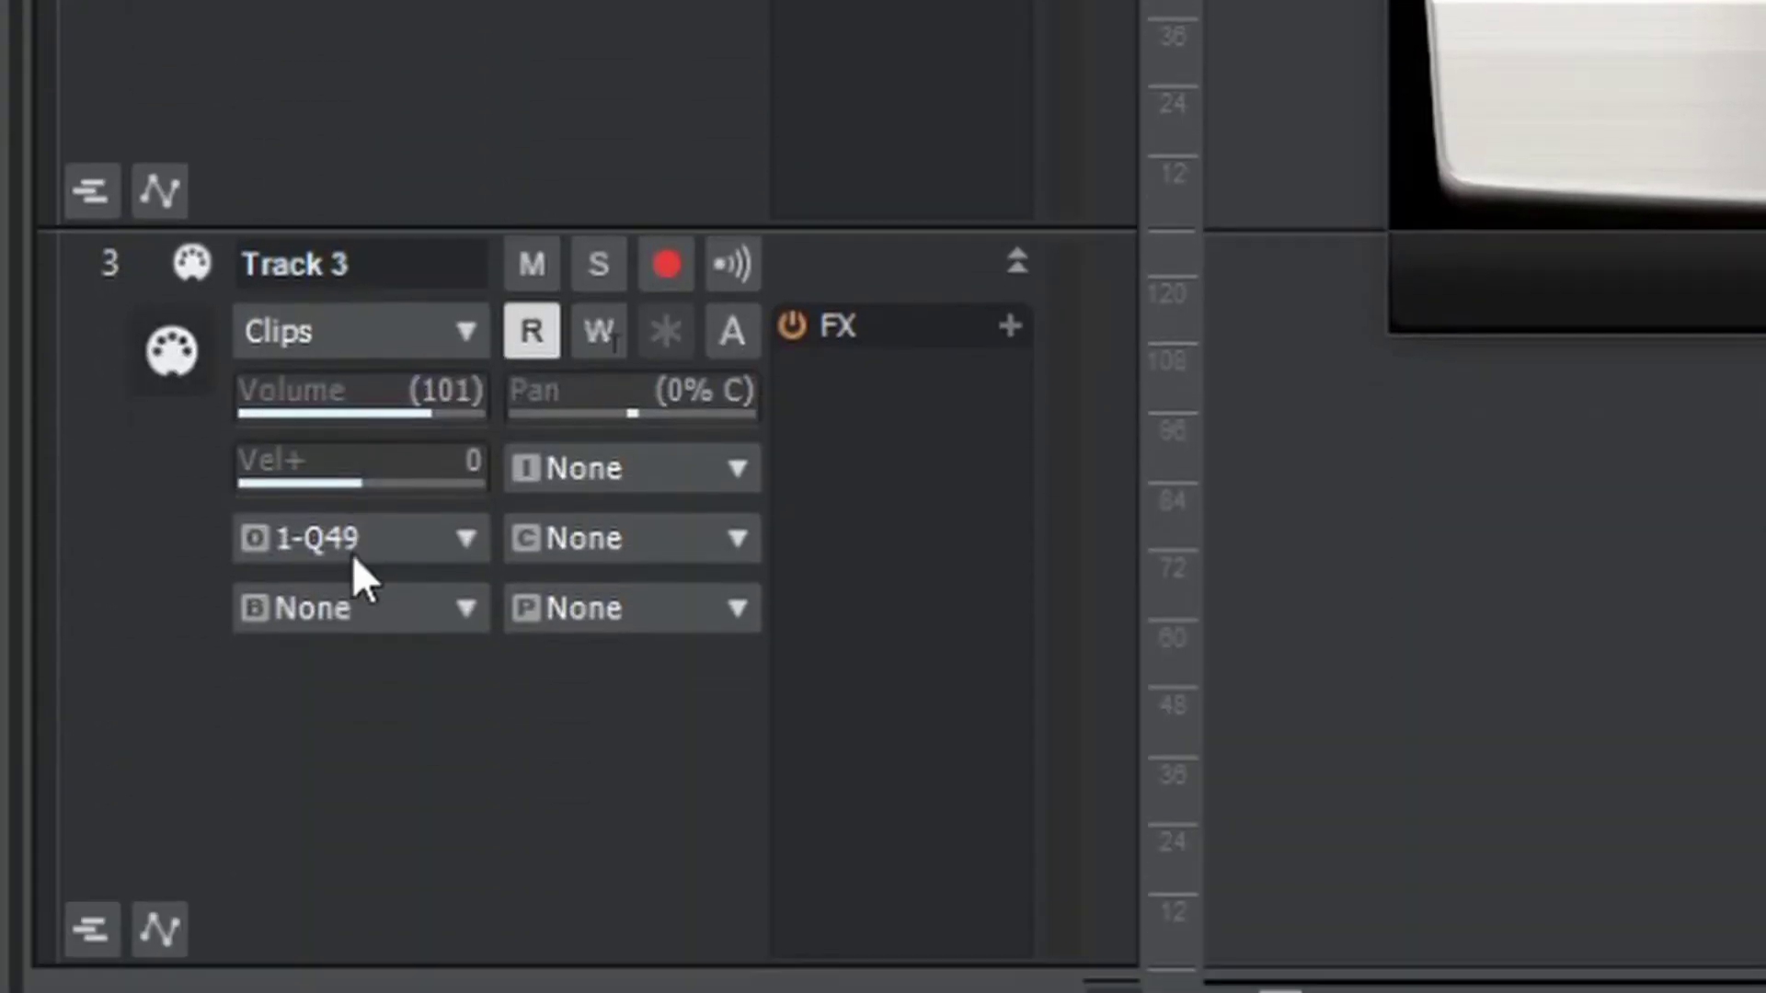
left_click(371, 549)
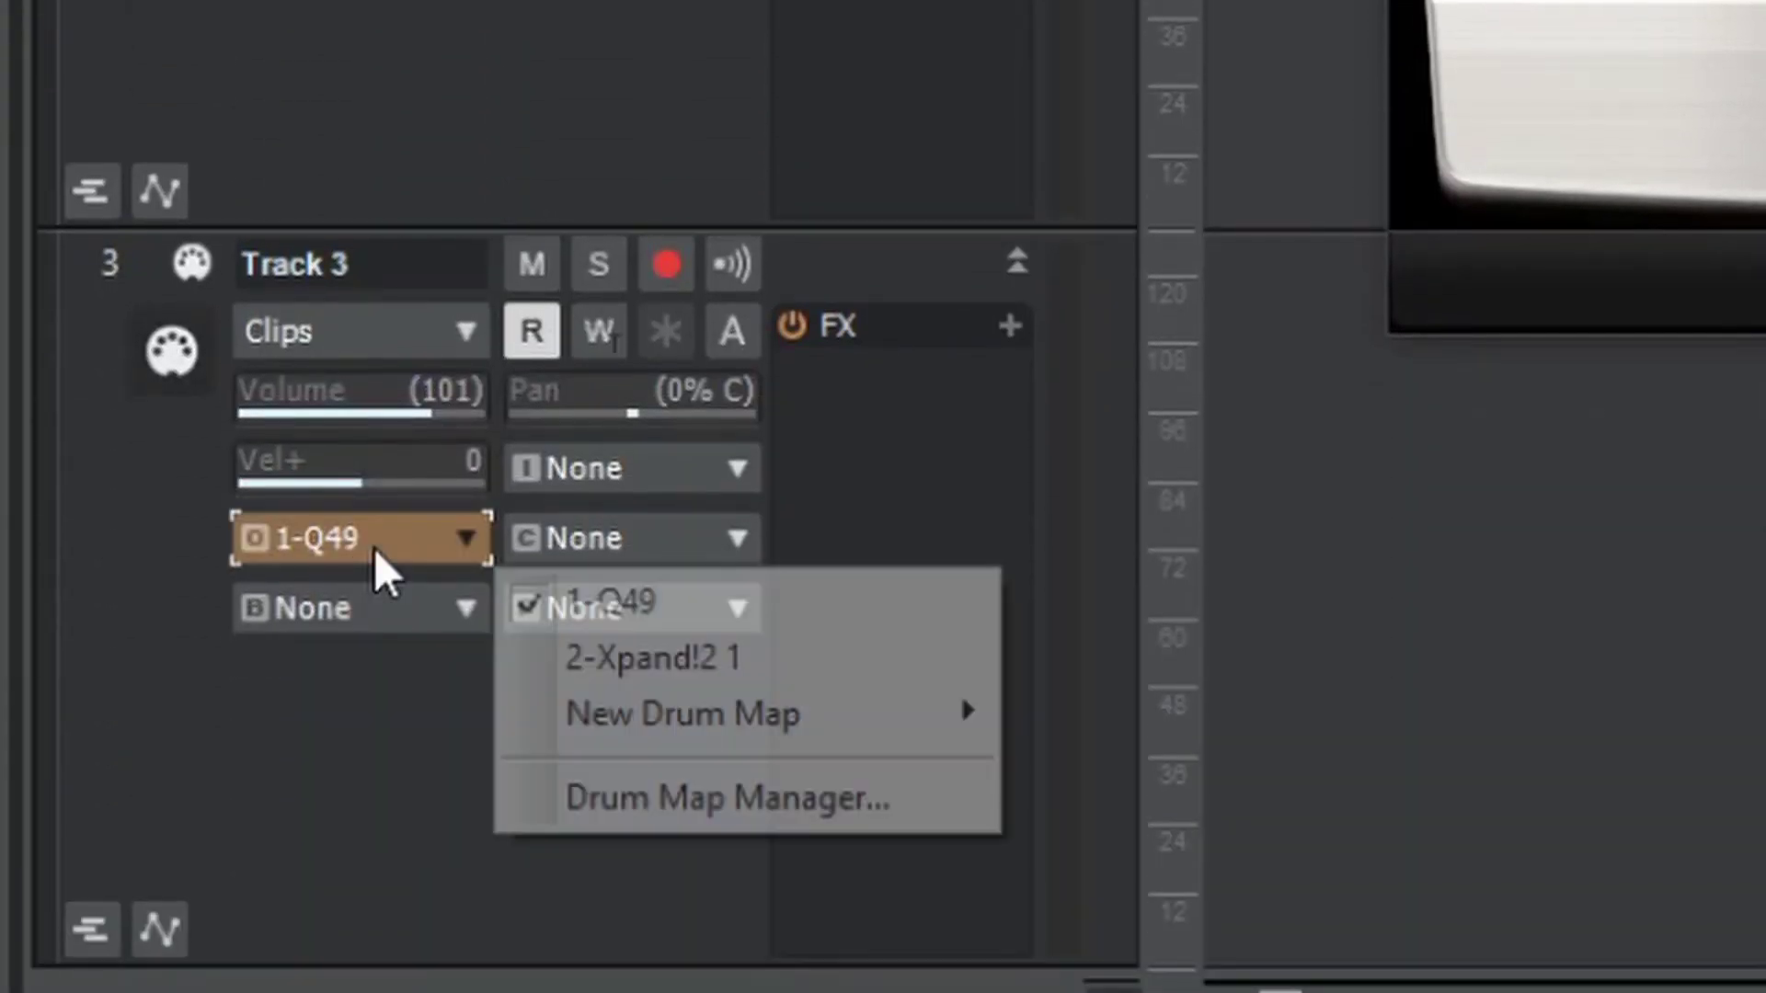
left_click(641, 655)
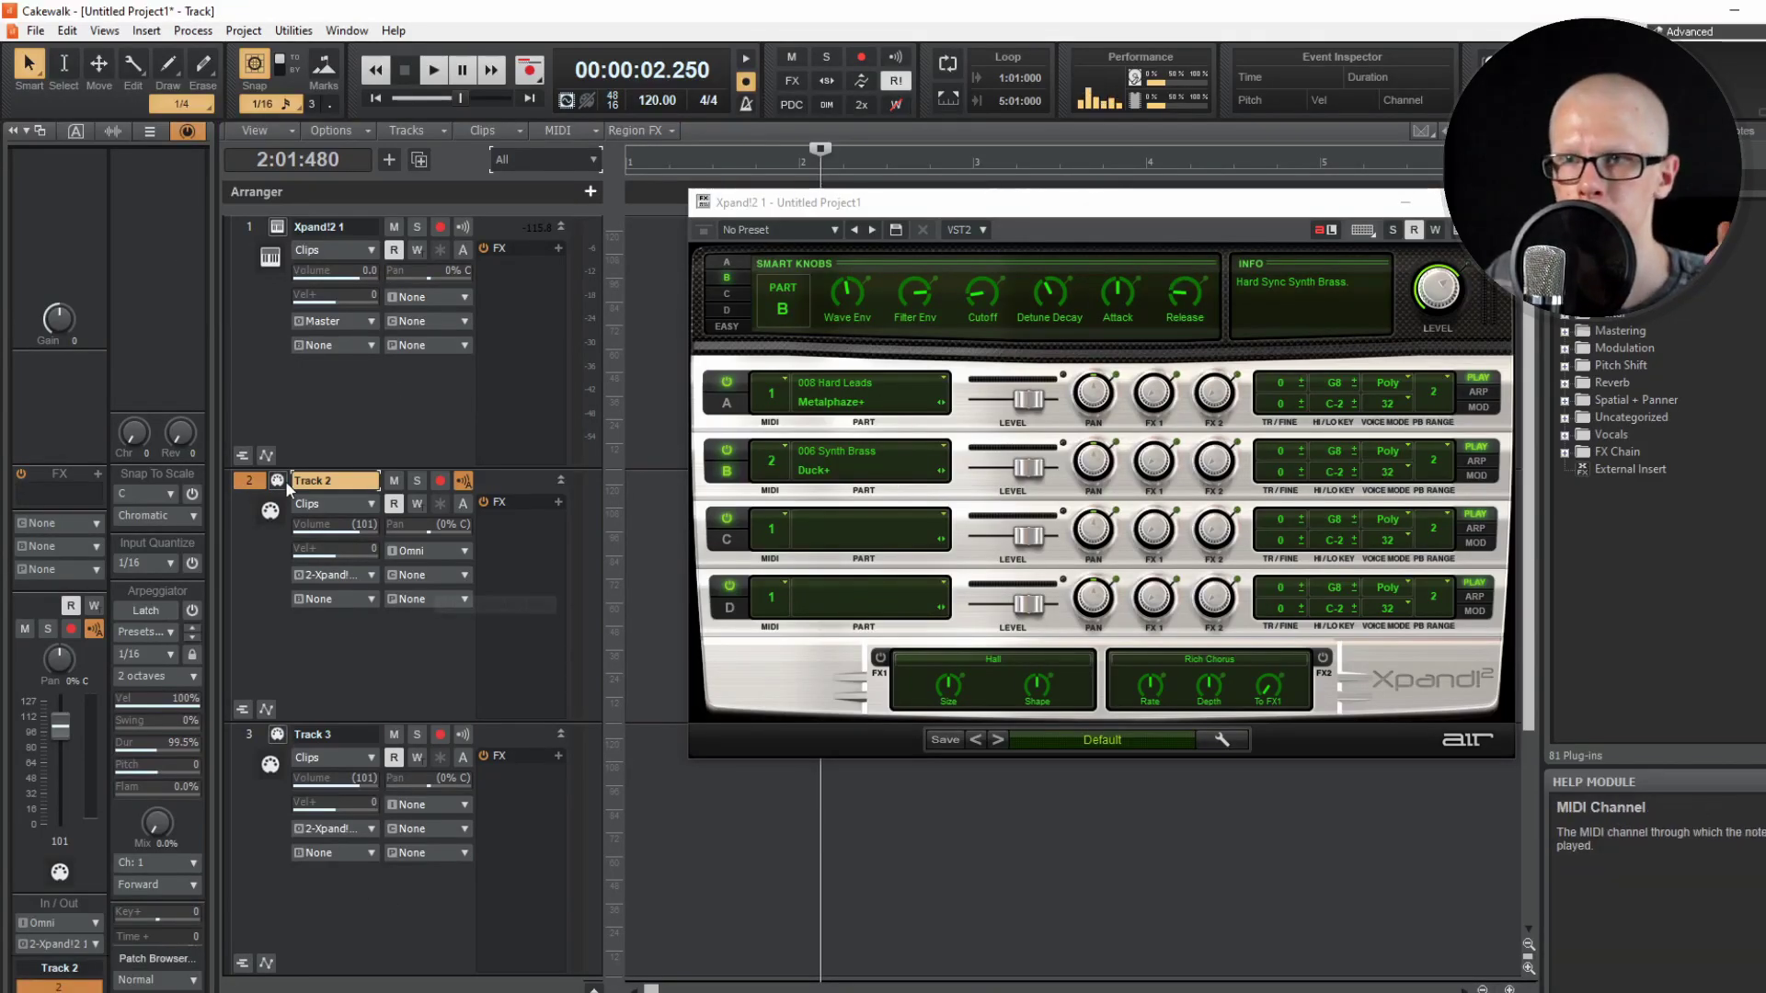
Step: Rename Track 2 to 'channel 1' and set its MIDI channel to 1: Xpand!2
double_click(319, 480)
type("channel ")
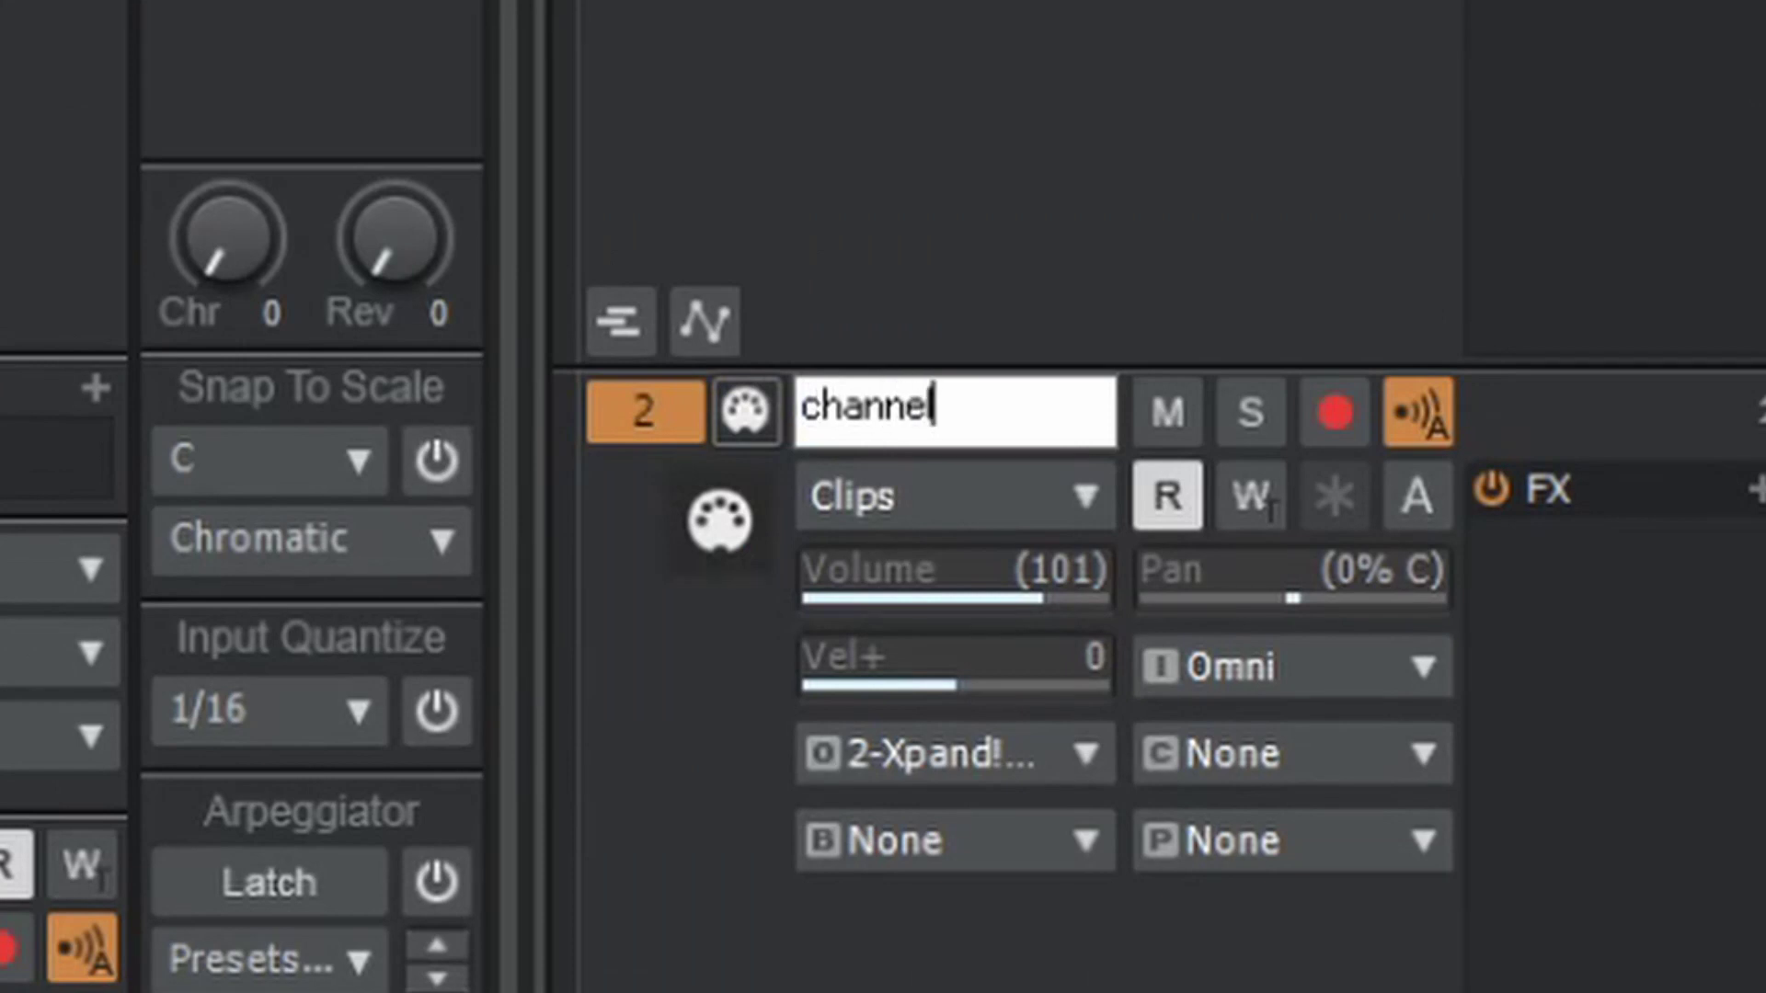
type("1")
key("Return")
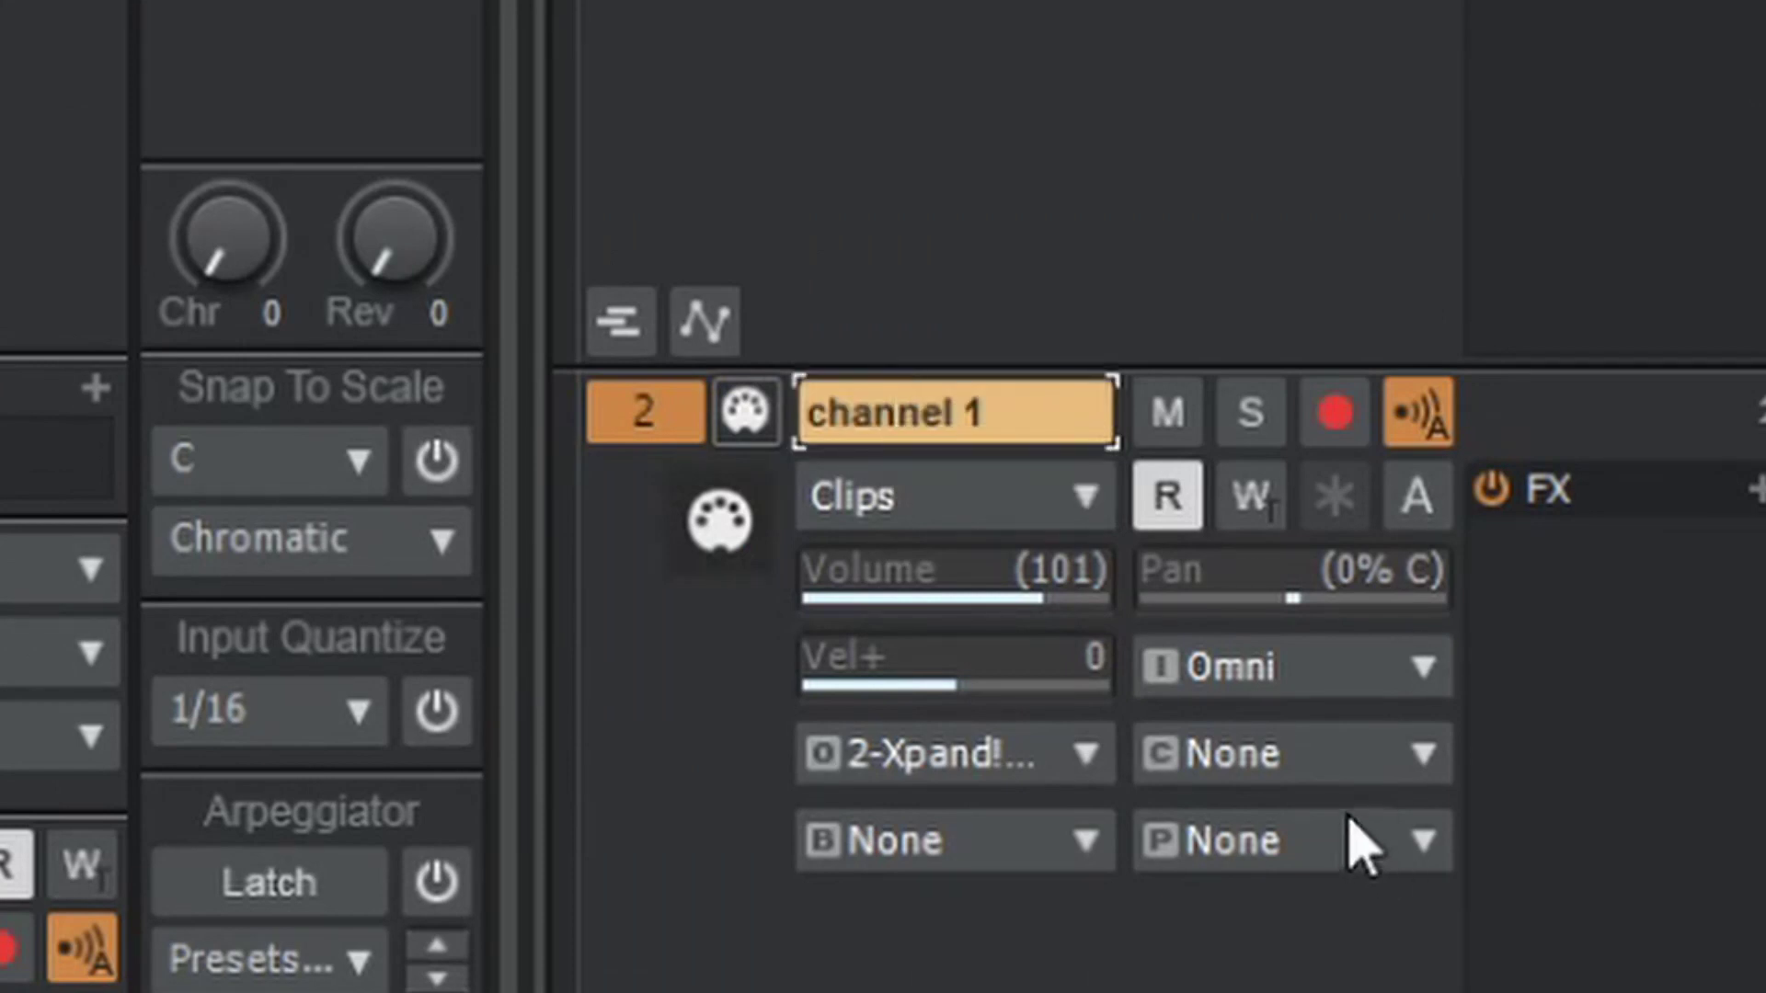
left_click(1203, 774)
left_click(1035, 649)
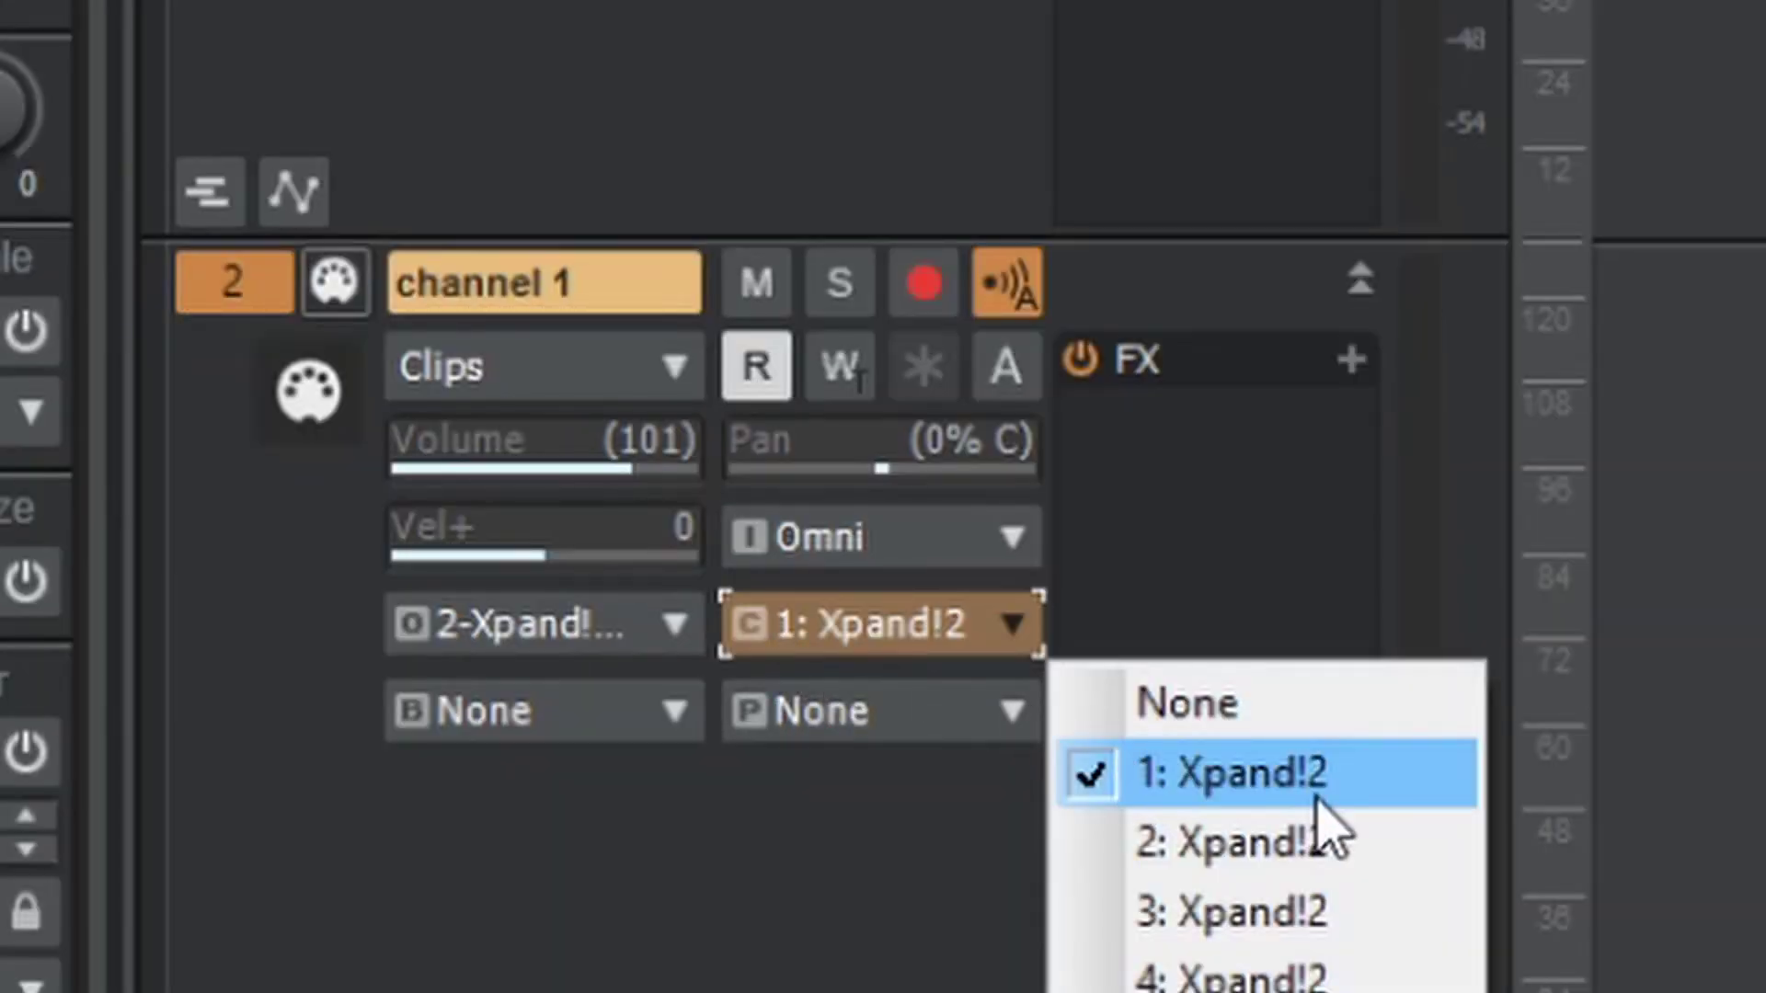
left_click(1317, 798)
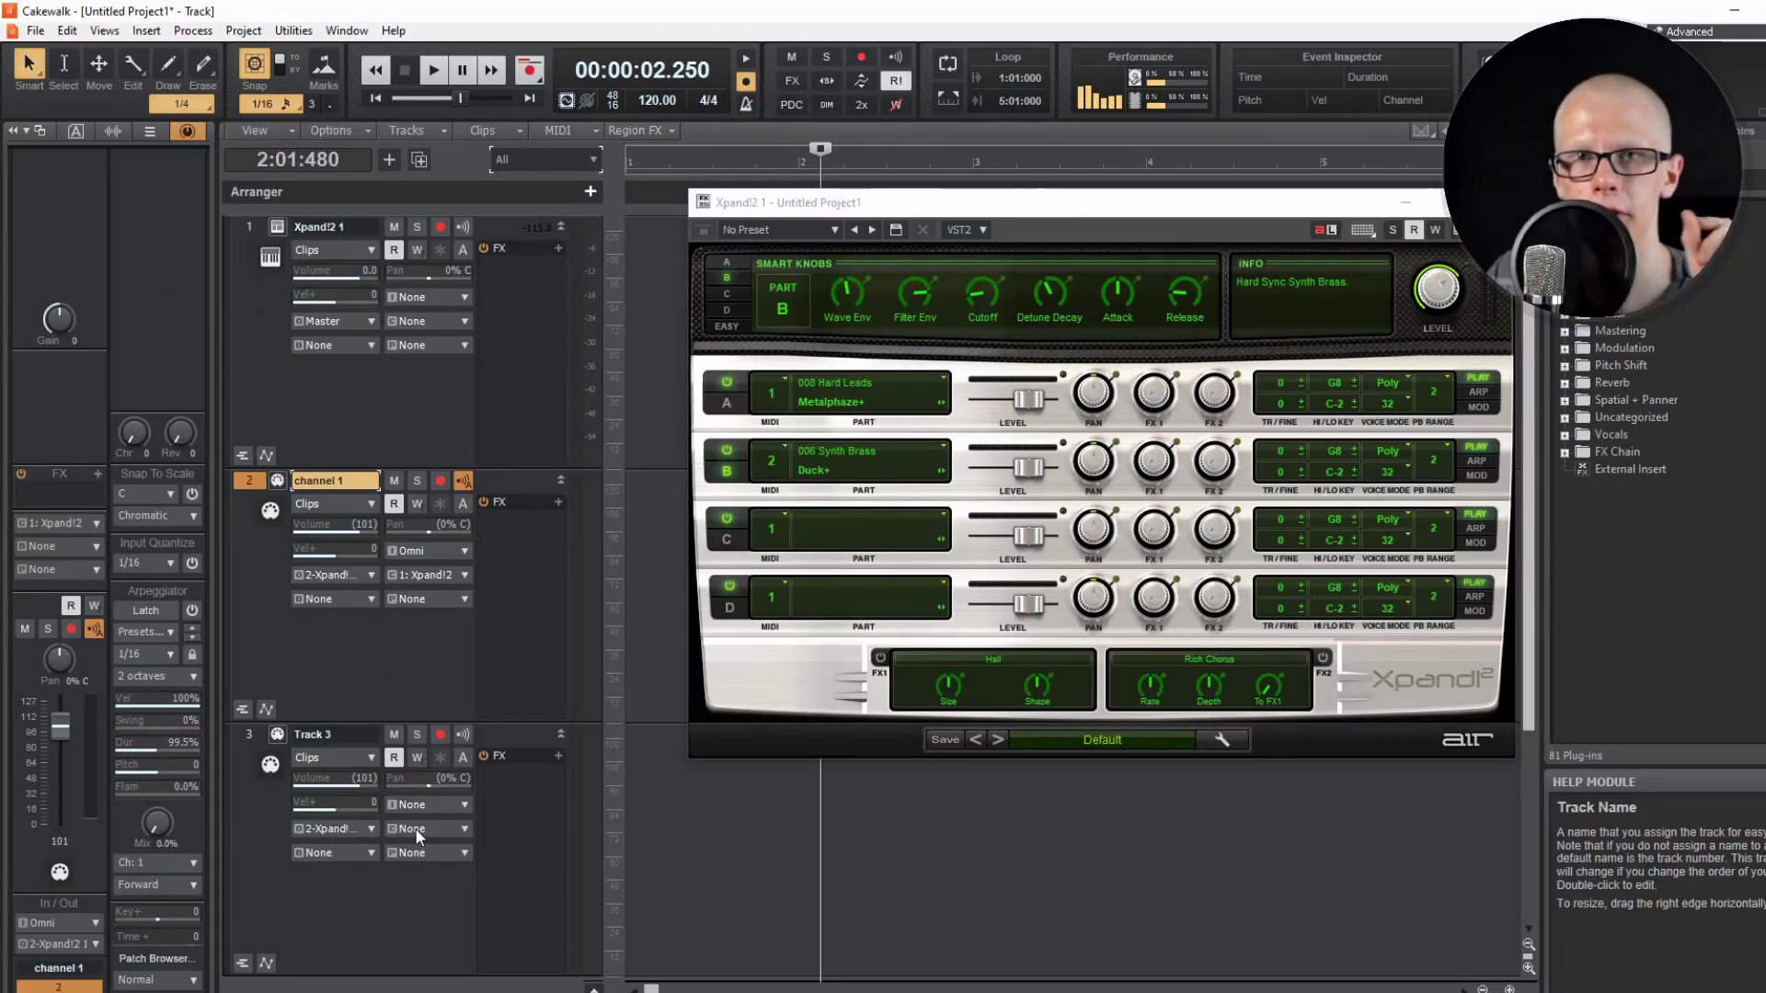
Step: Rename Track 3 to 'channel 2' and set its MIDI channel to 2: Xpand!2
double_click(320, 732)
type("channel ")
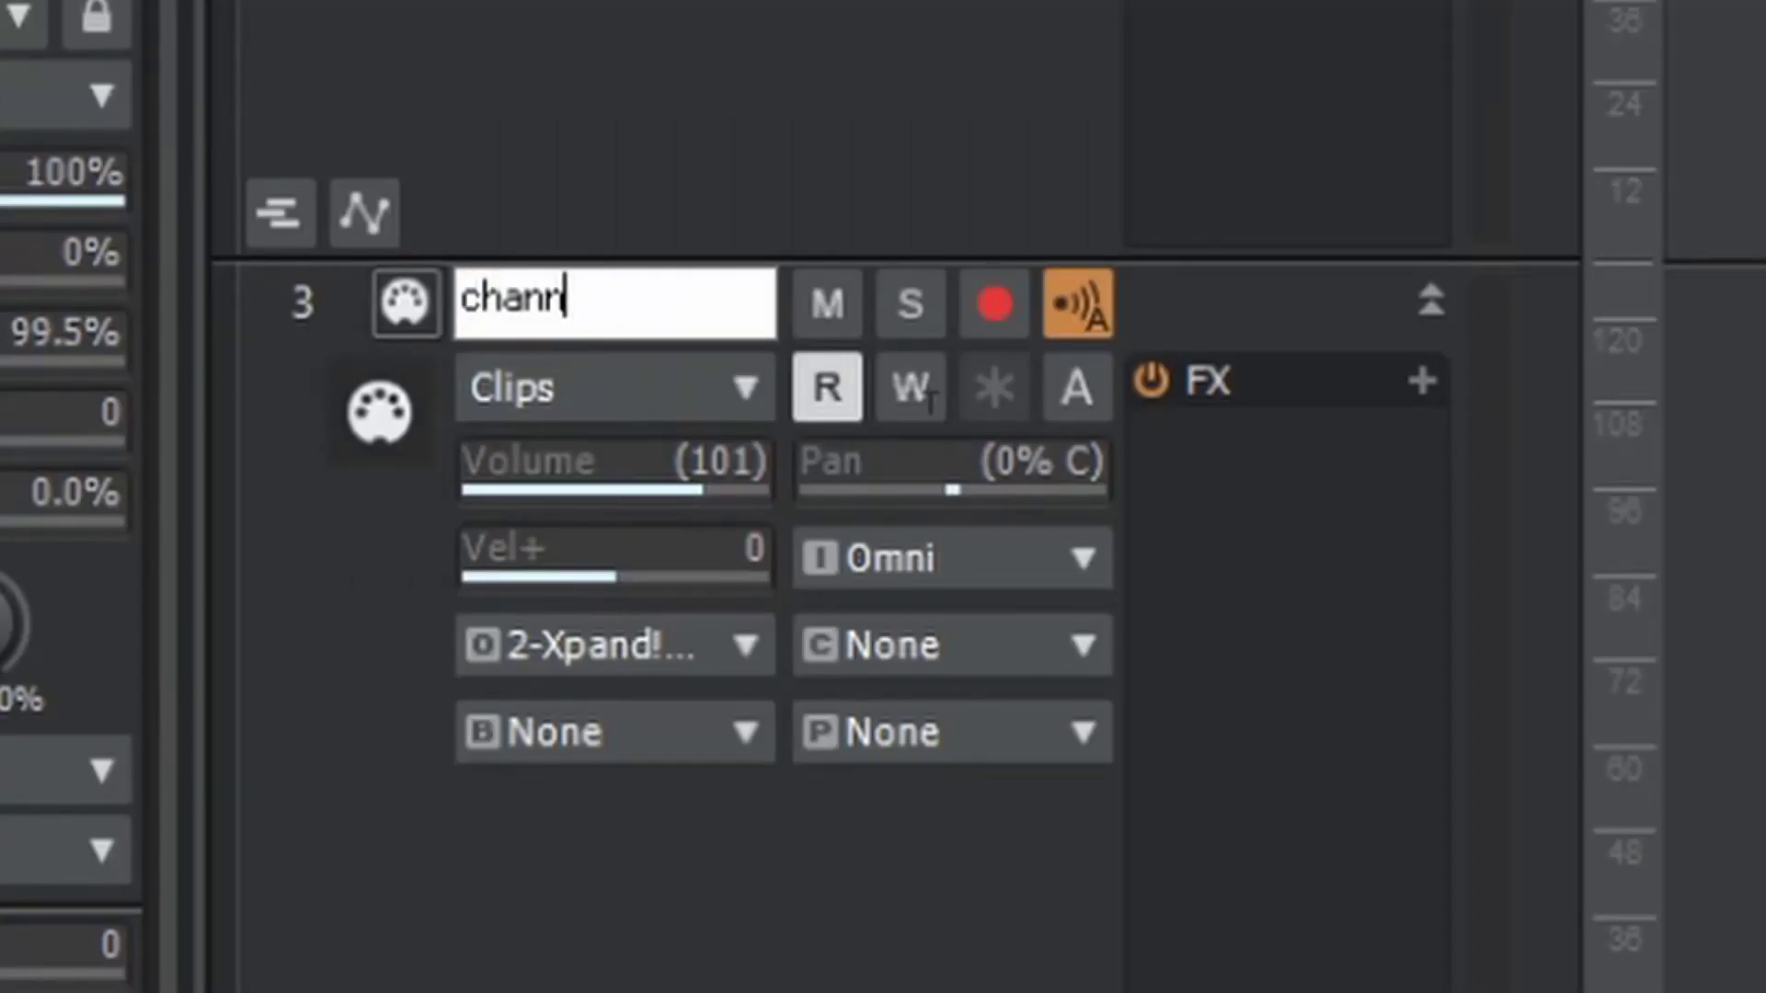
type("2")
key("Return")
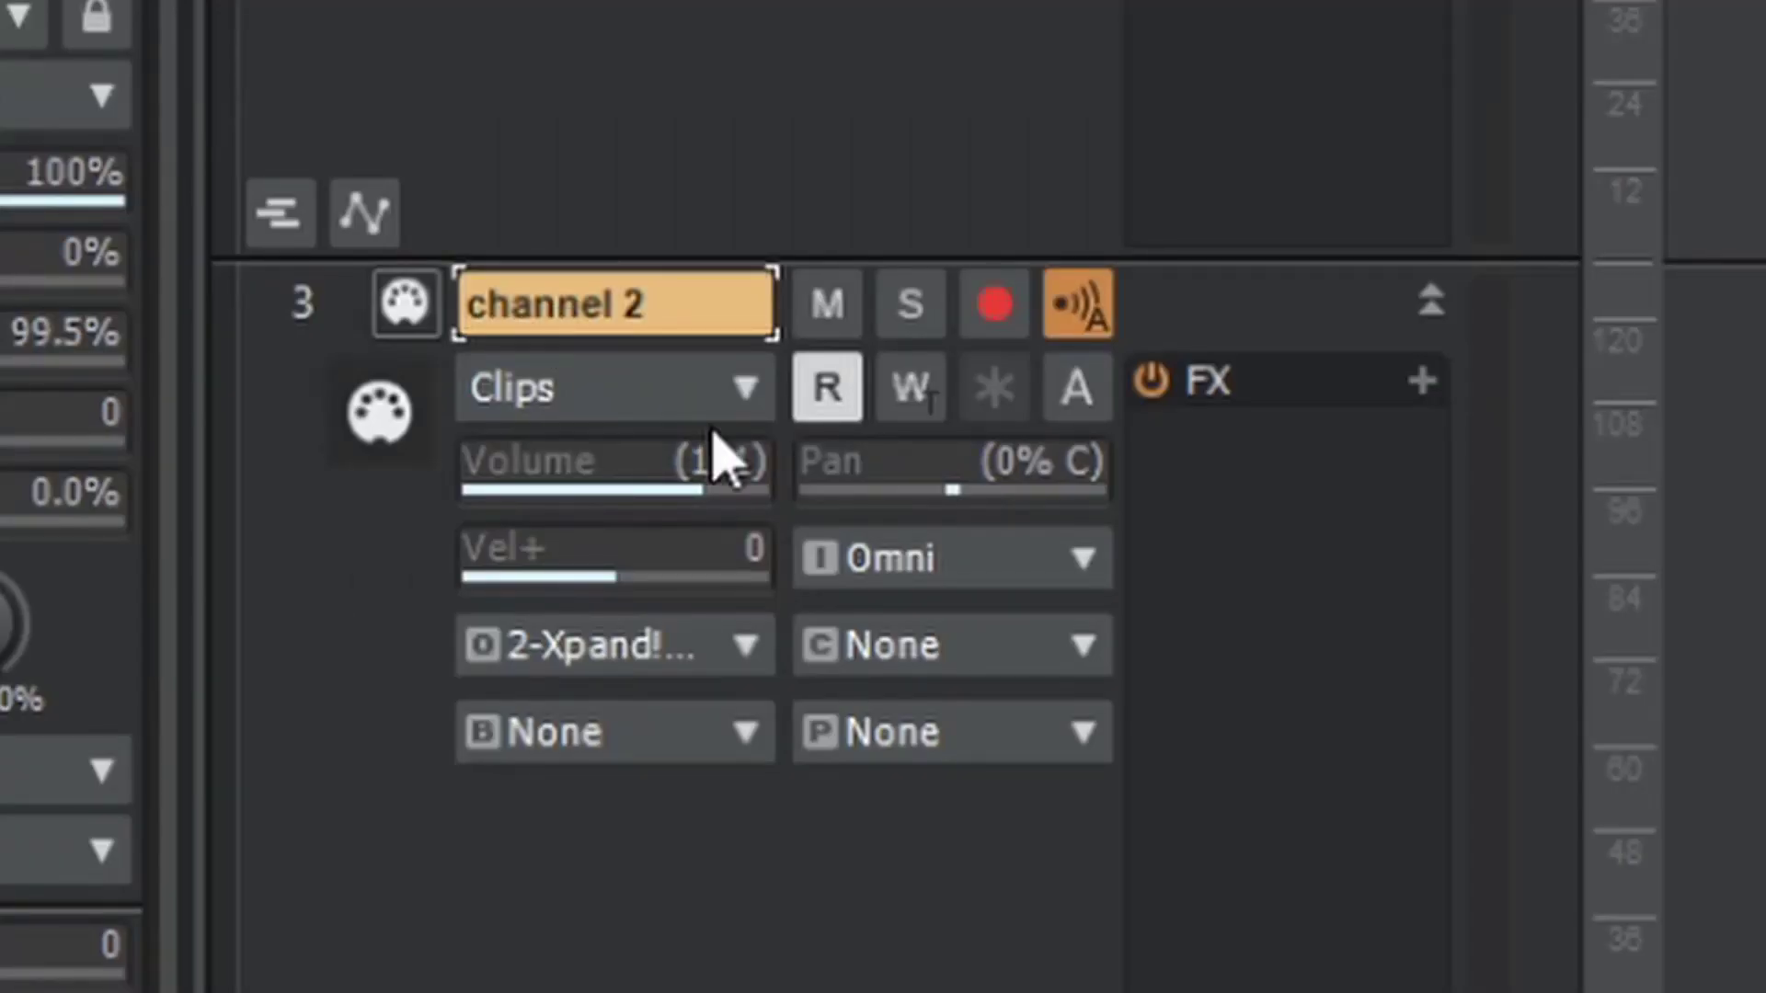
left_click(874, 644)
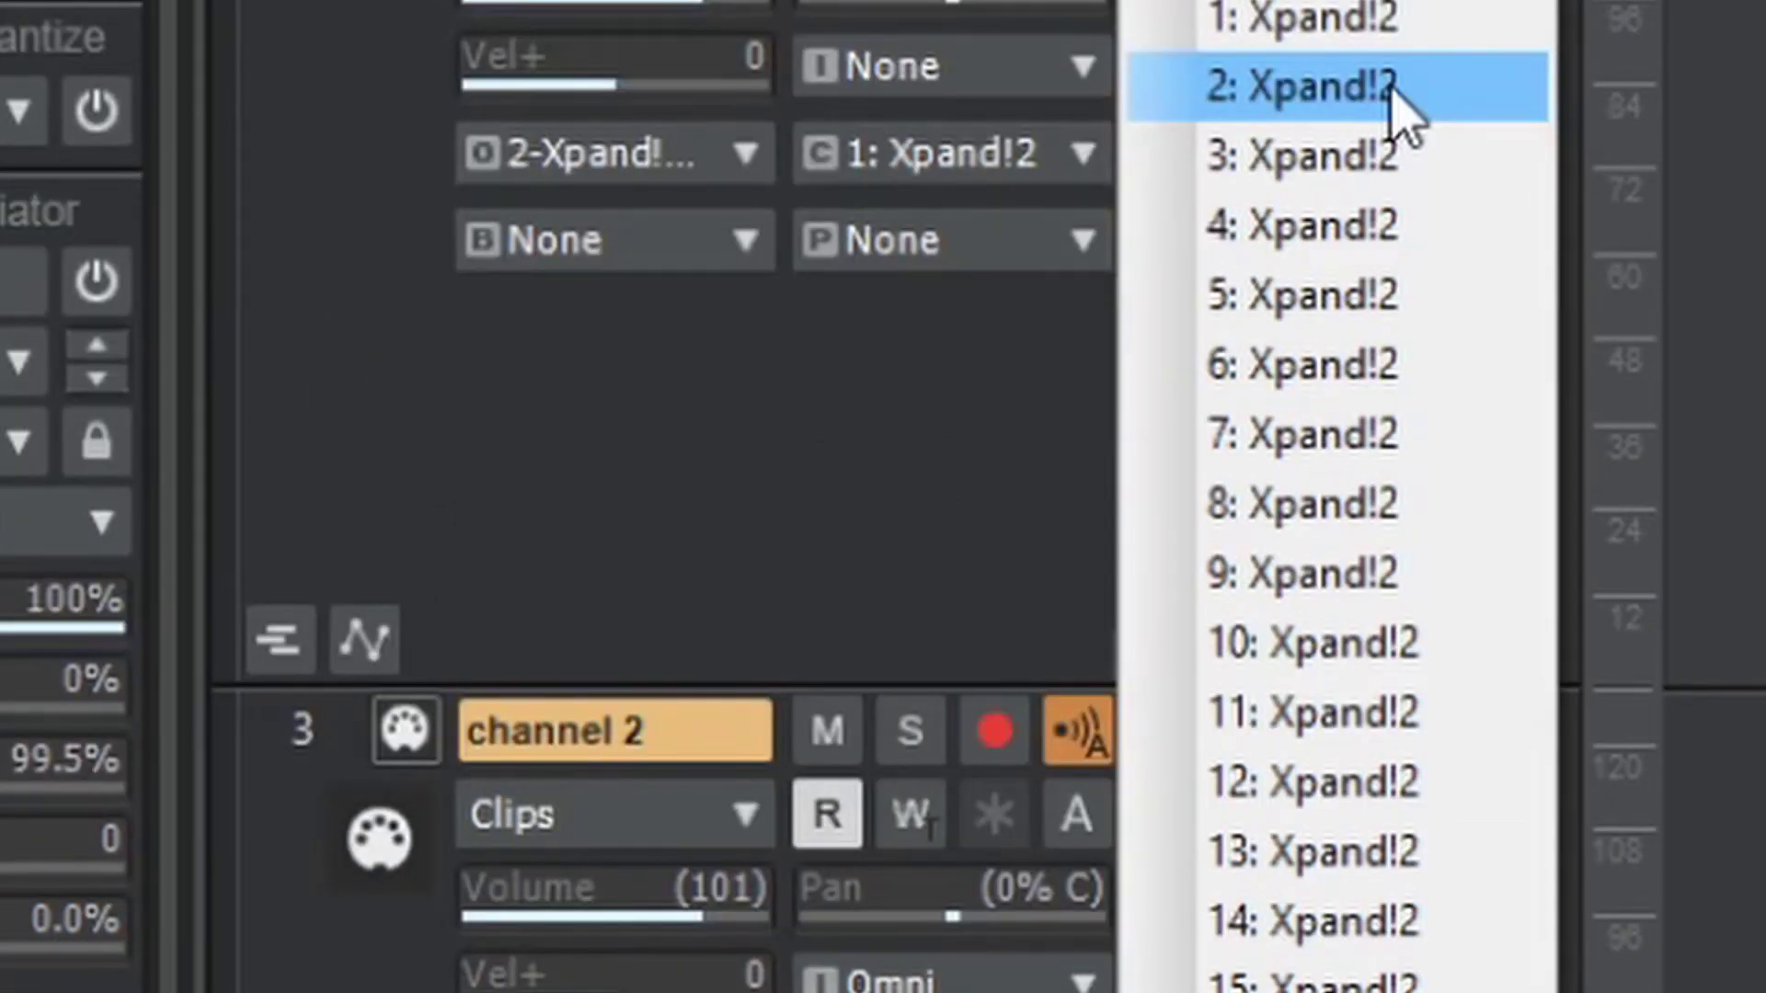
left_click(1402, 96)
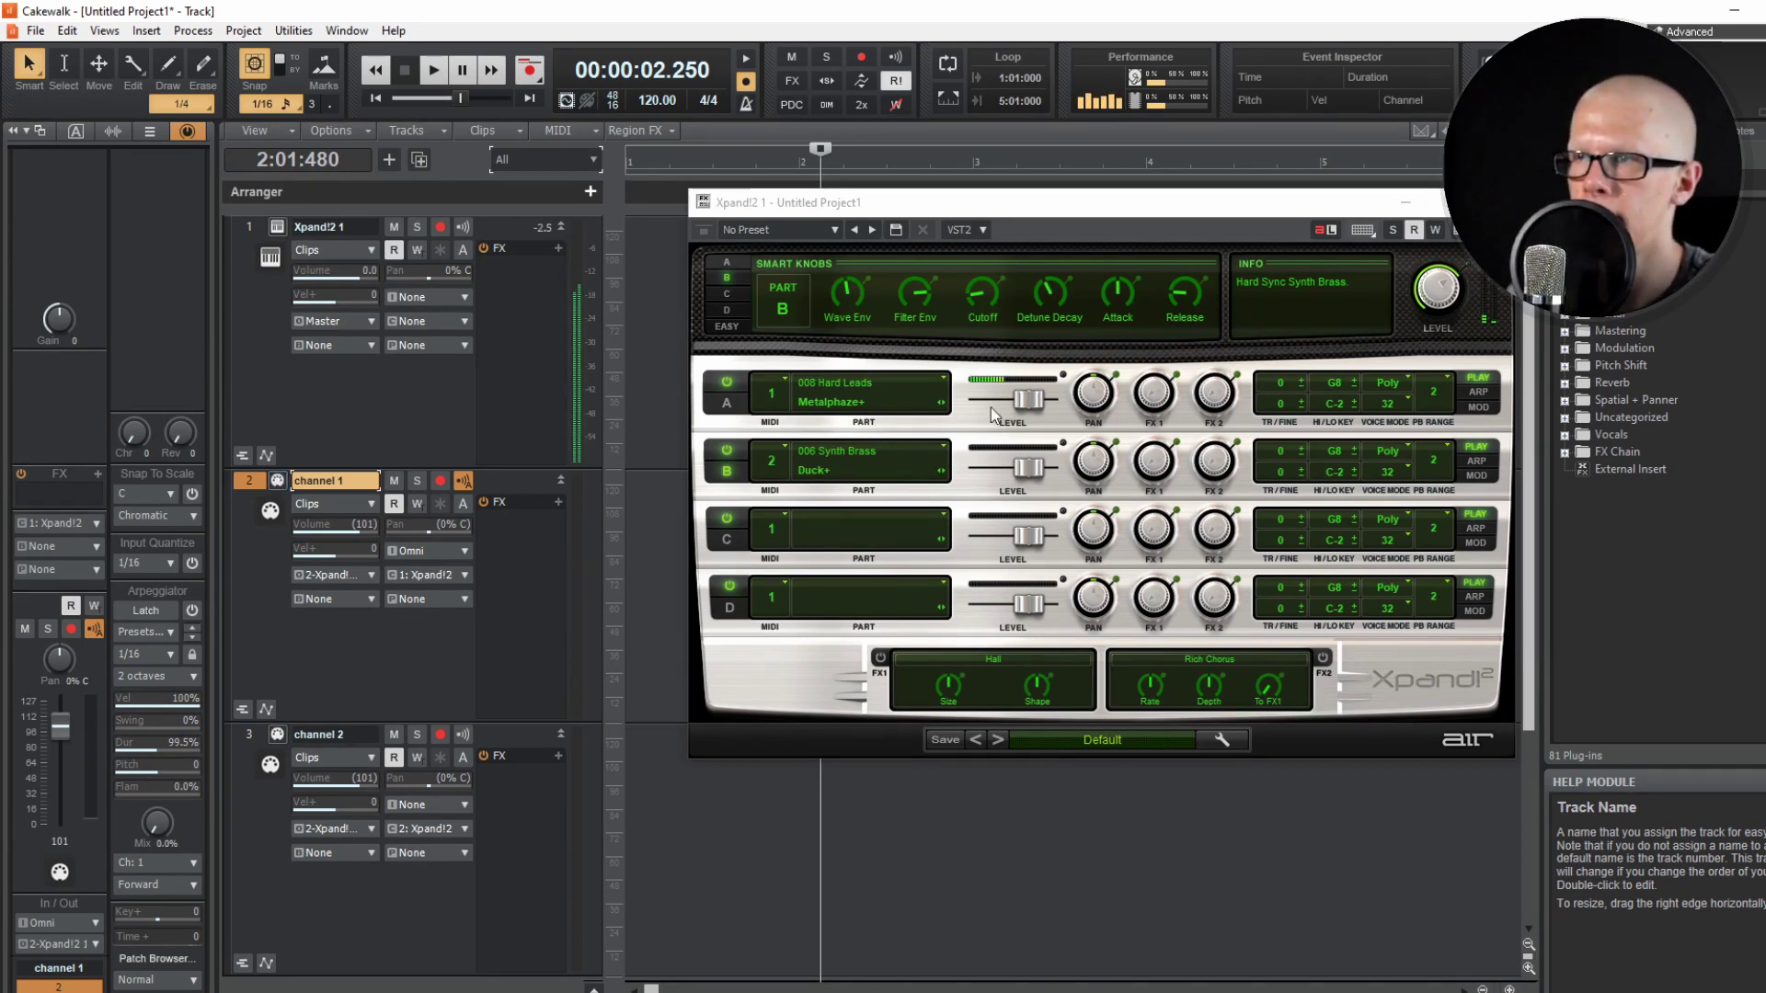
left_click(235, 732)
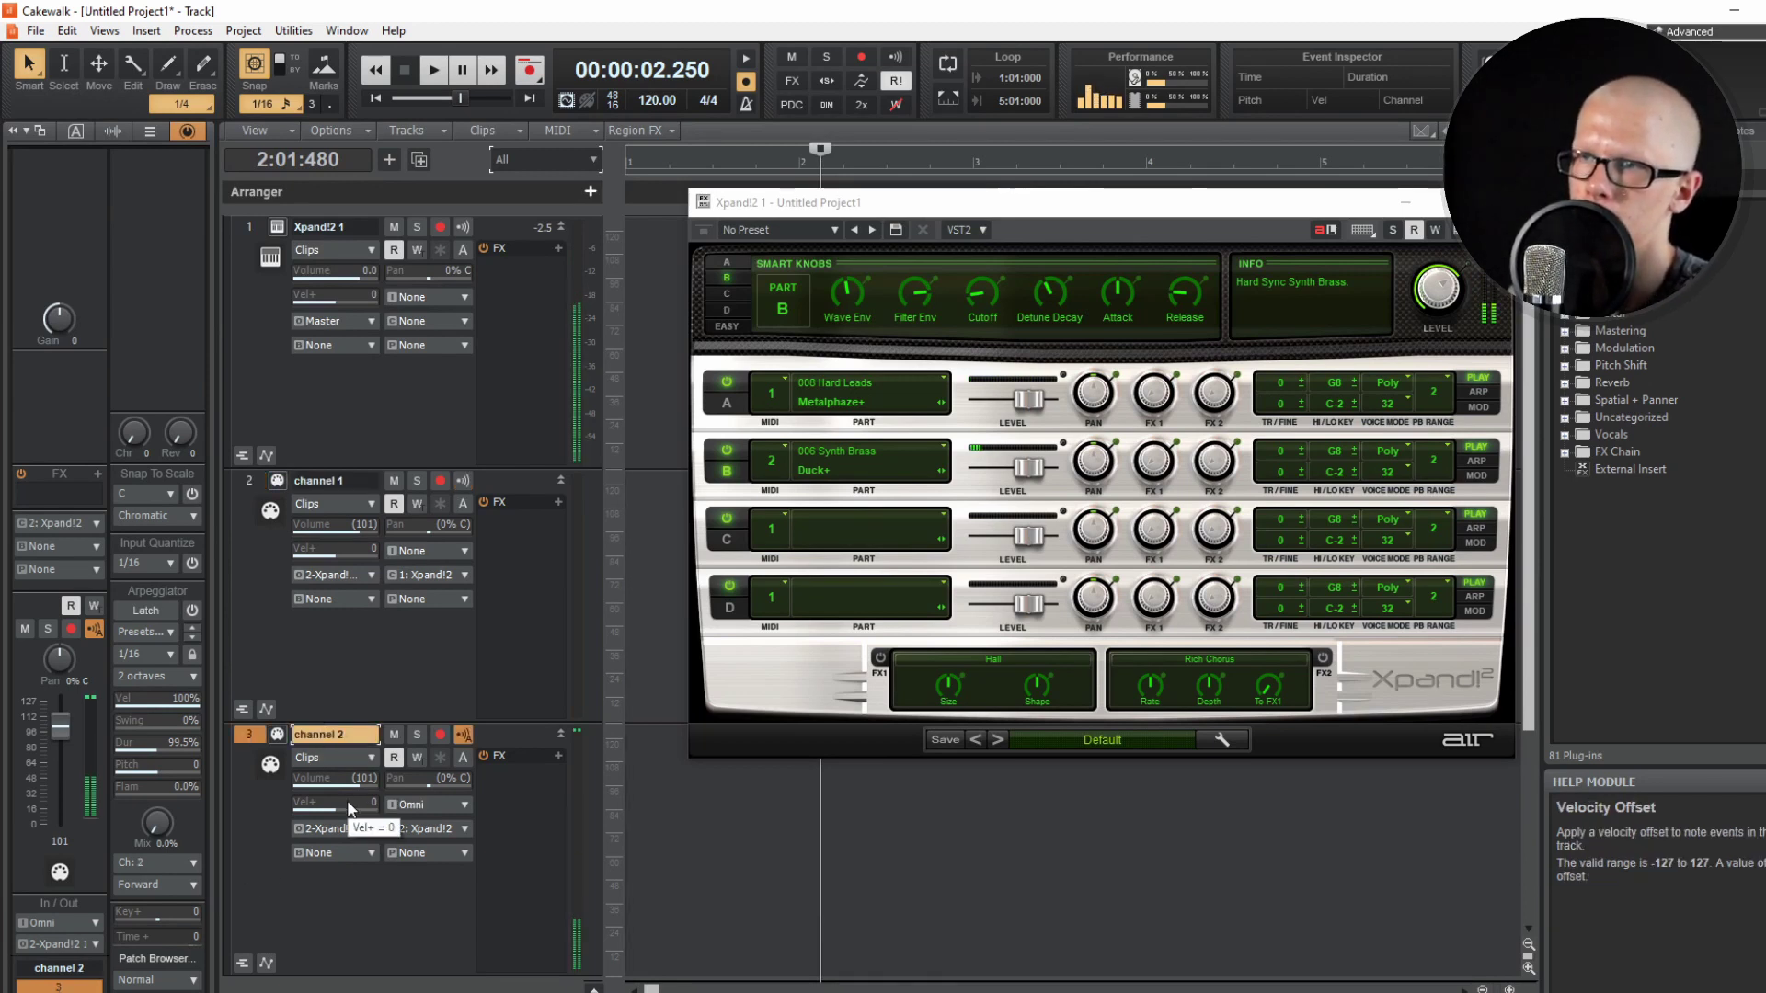
Step: Open channel 1 in the Piano Roll and draw an E5 note at bar 1
left_click(331, 480)
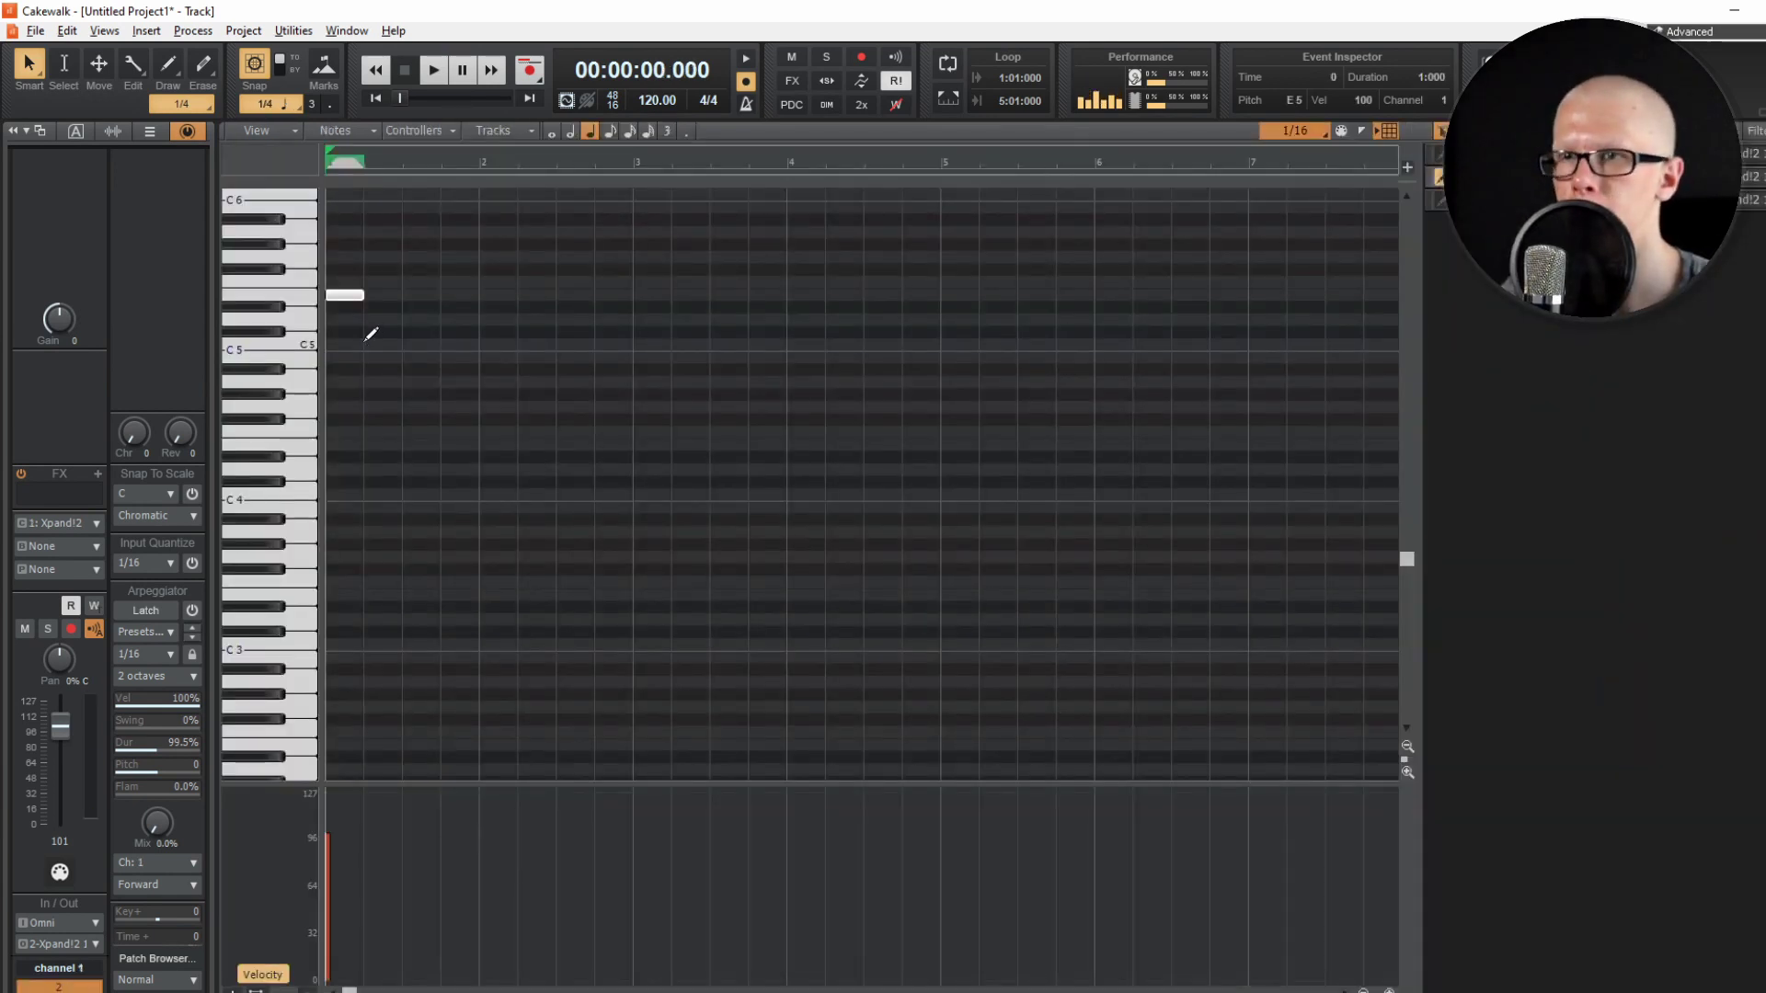
left_click(368, 338)
Step: Draw a note in channel 2's Piano Roll and briefly play it back
left_click(1439, 199)
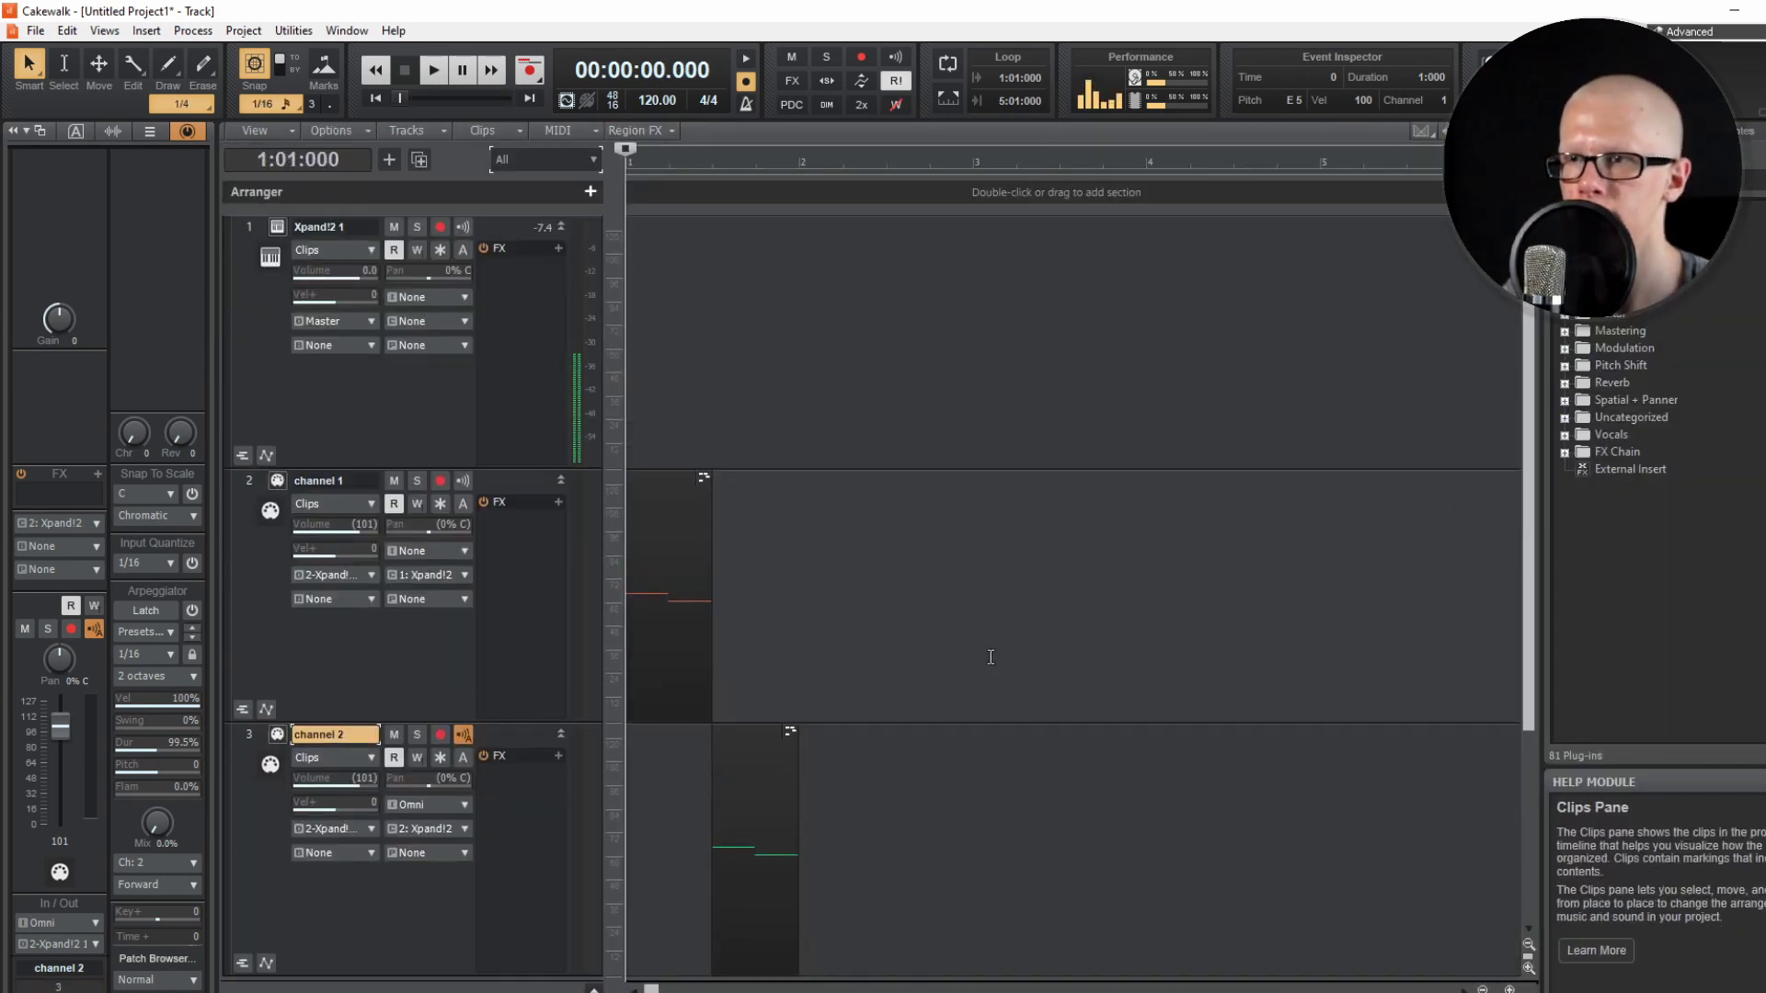
key("space")
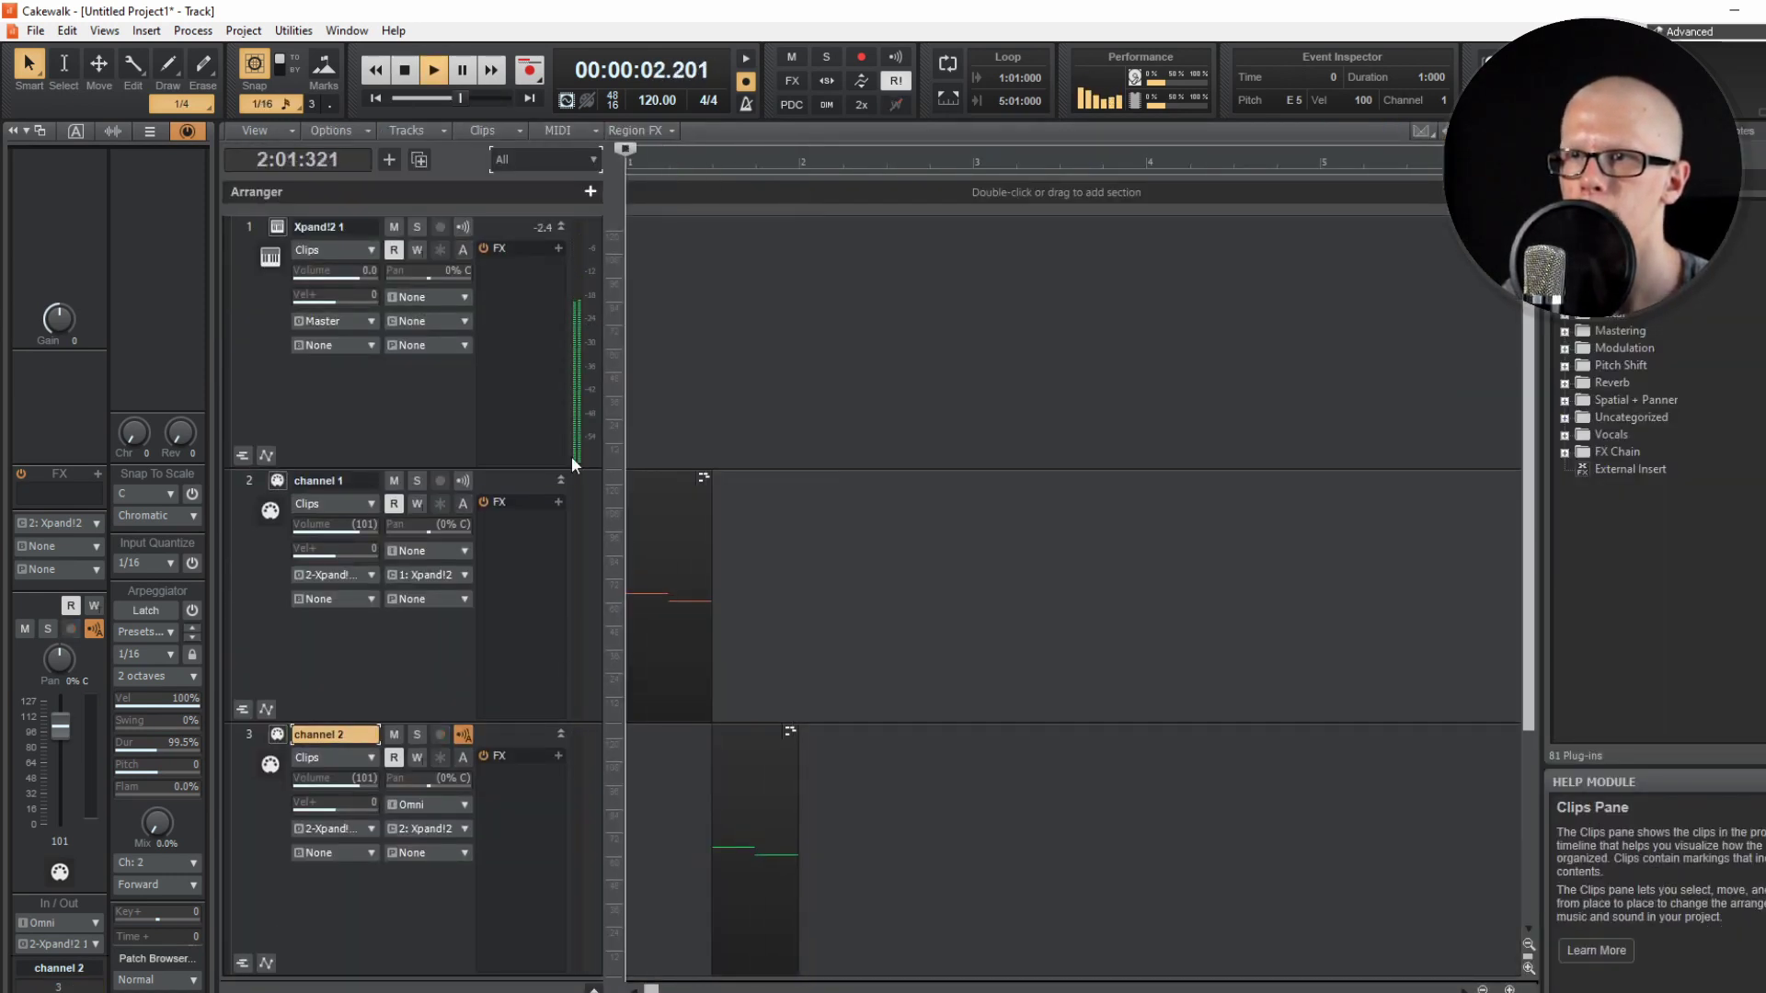
key("space")
Step: Select the Xpand!2, channel 1 and channel 2 tracks in turn and play both notes
left_click(393, 241)
left_click(440, 888)
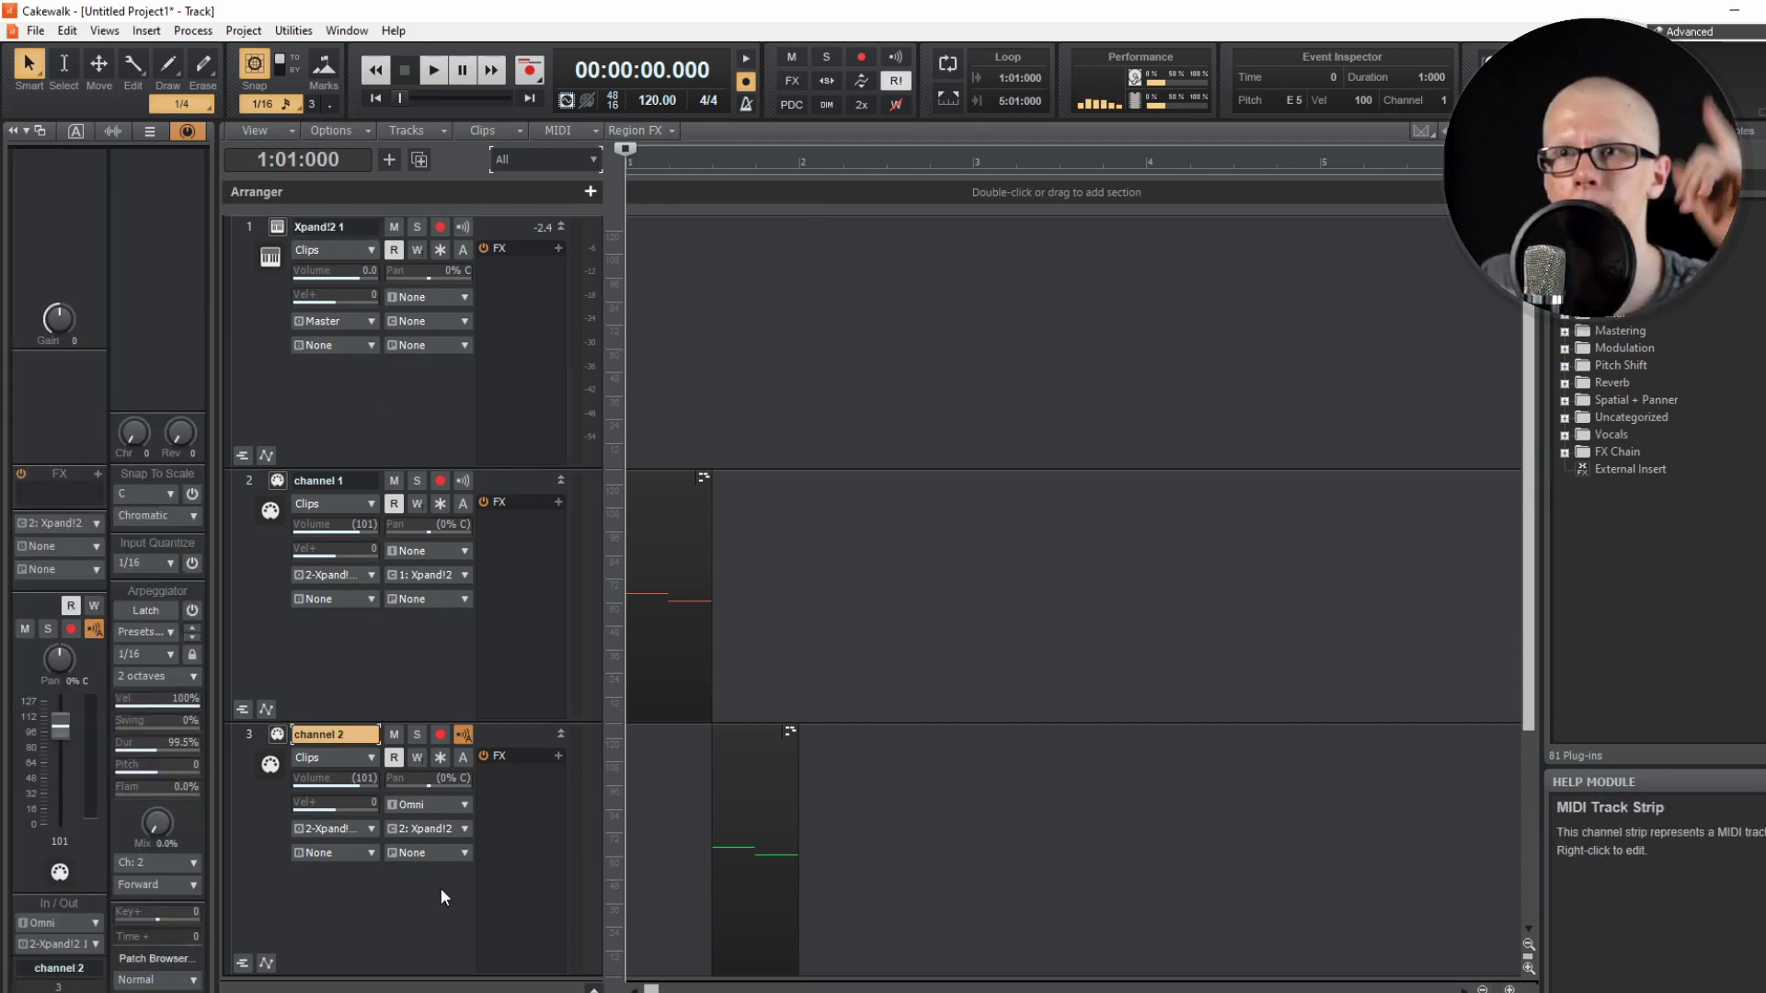
left_click(420, 639)
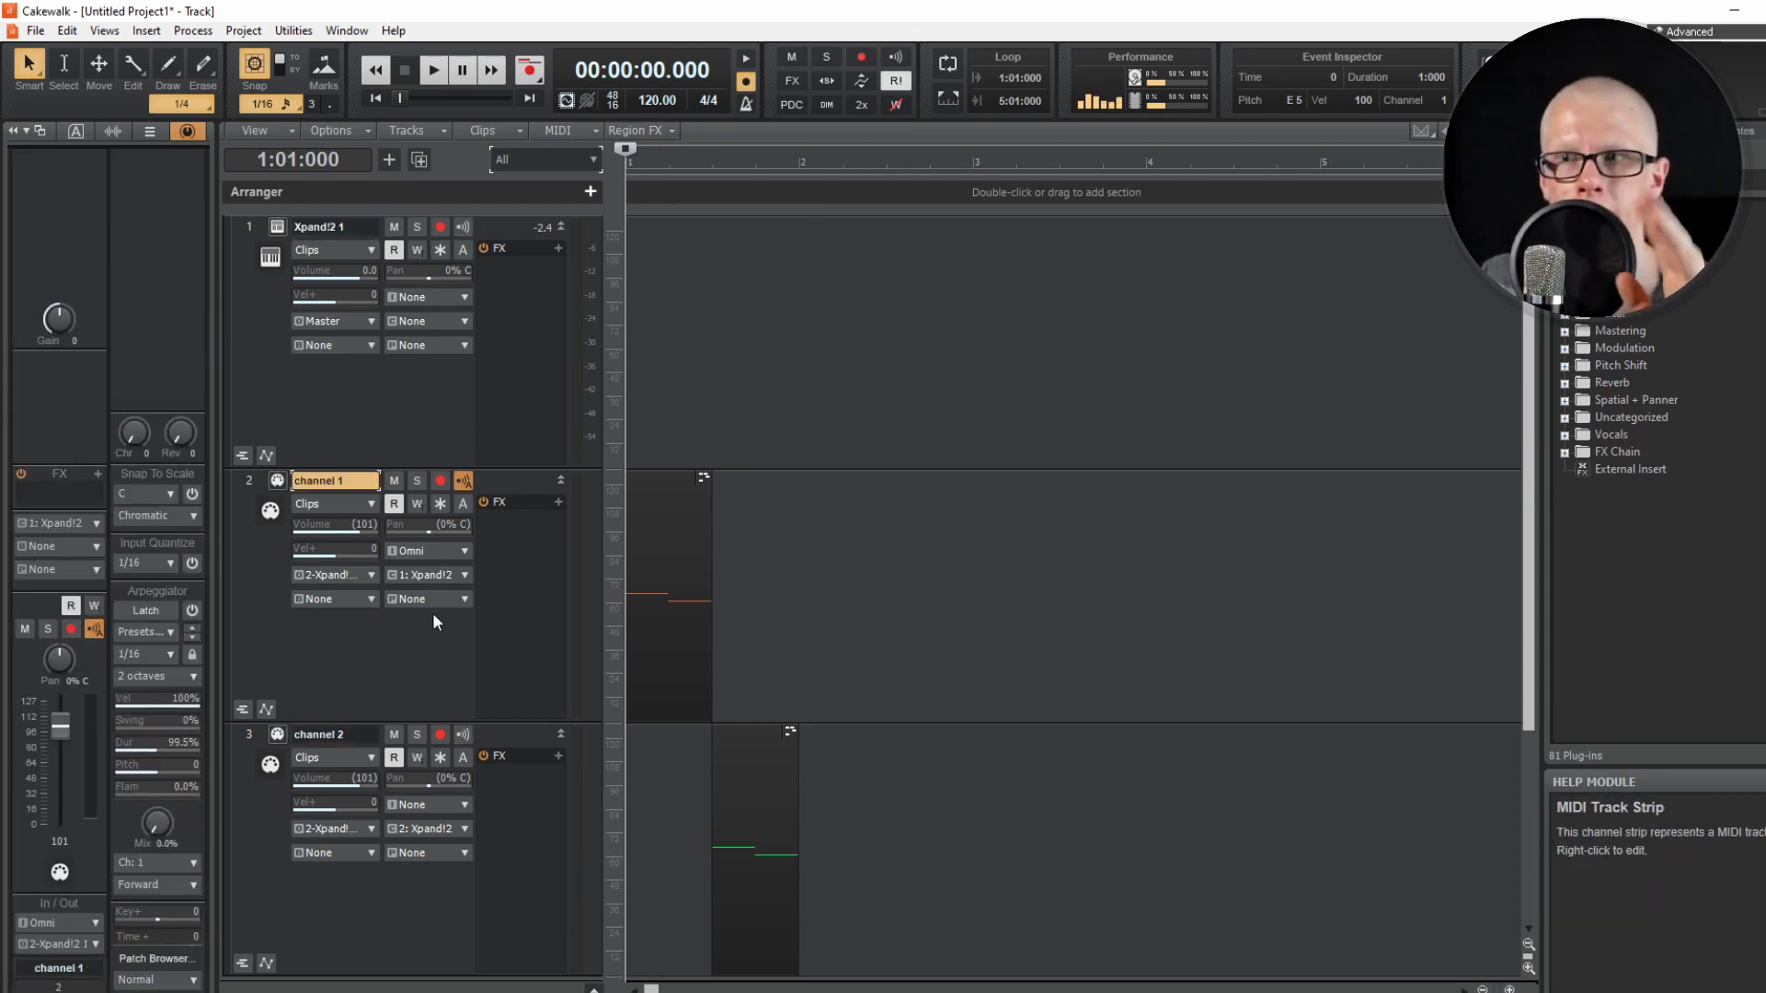
left_click(389, 921)
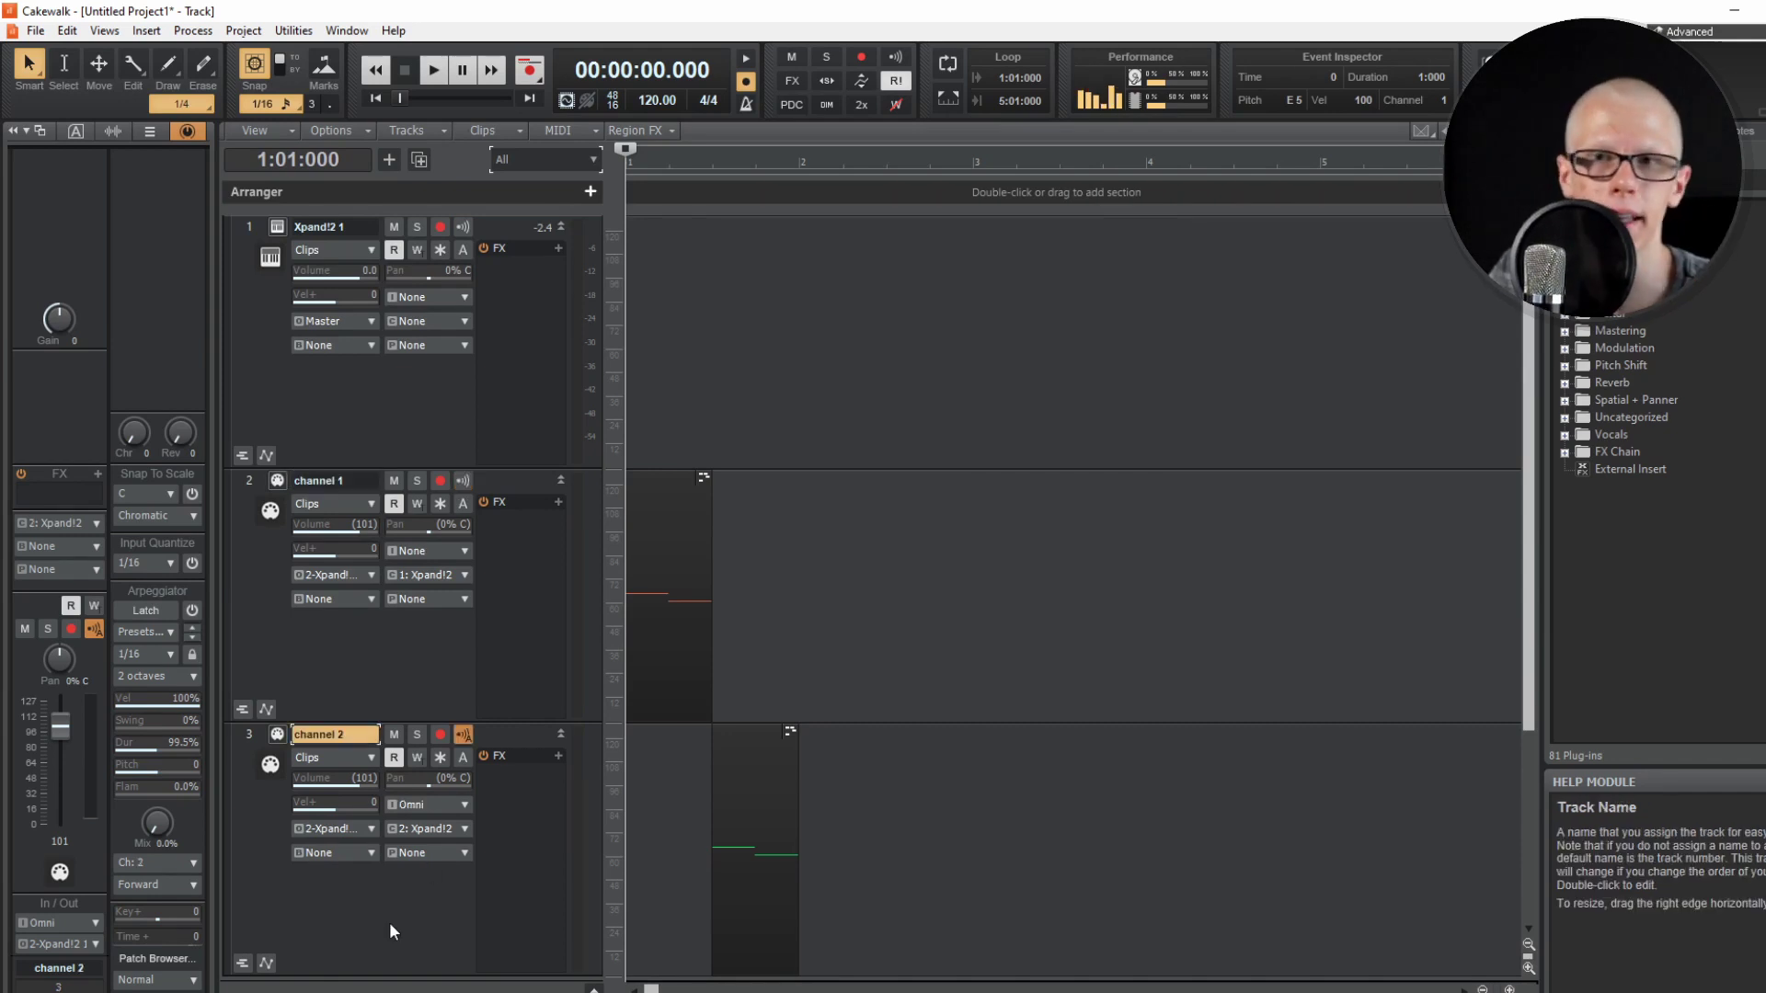
key("space")
key("space")
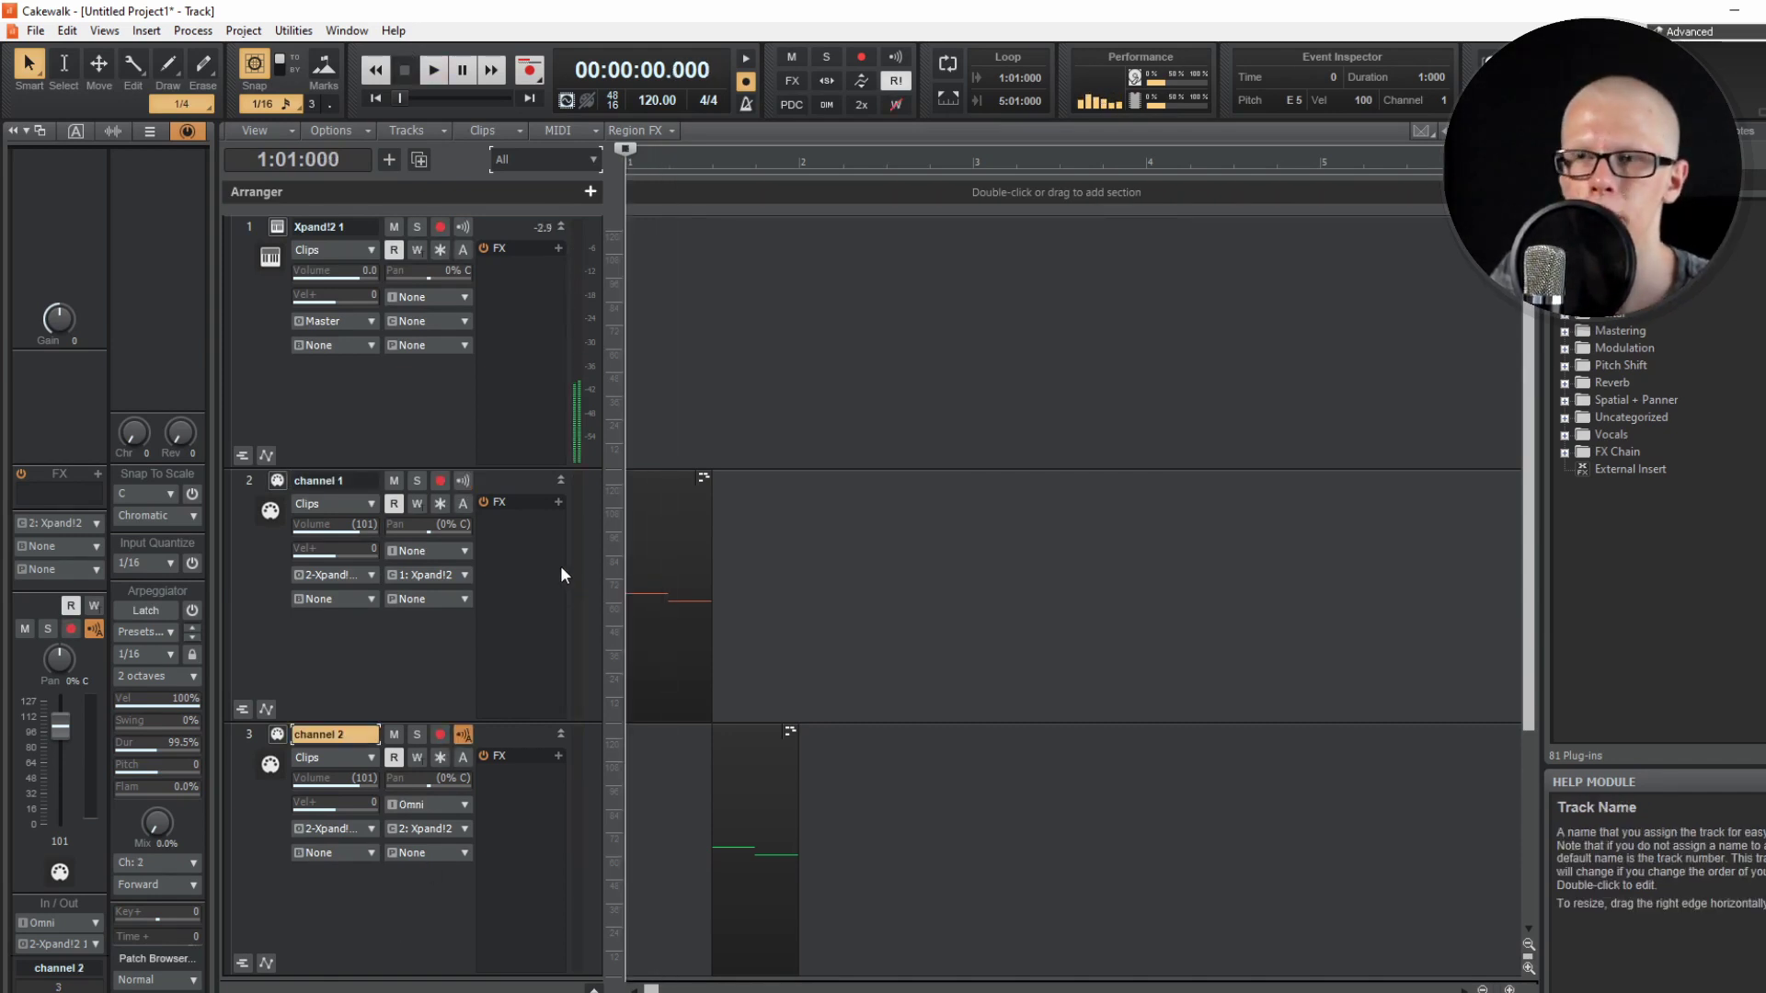
key("space")
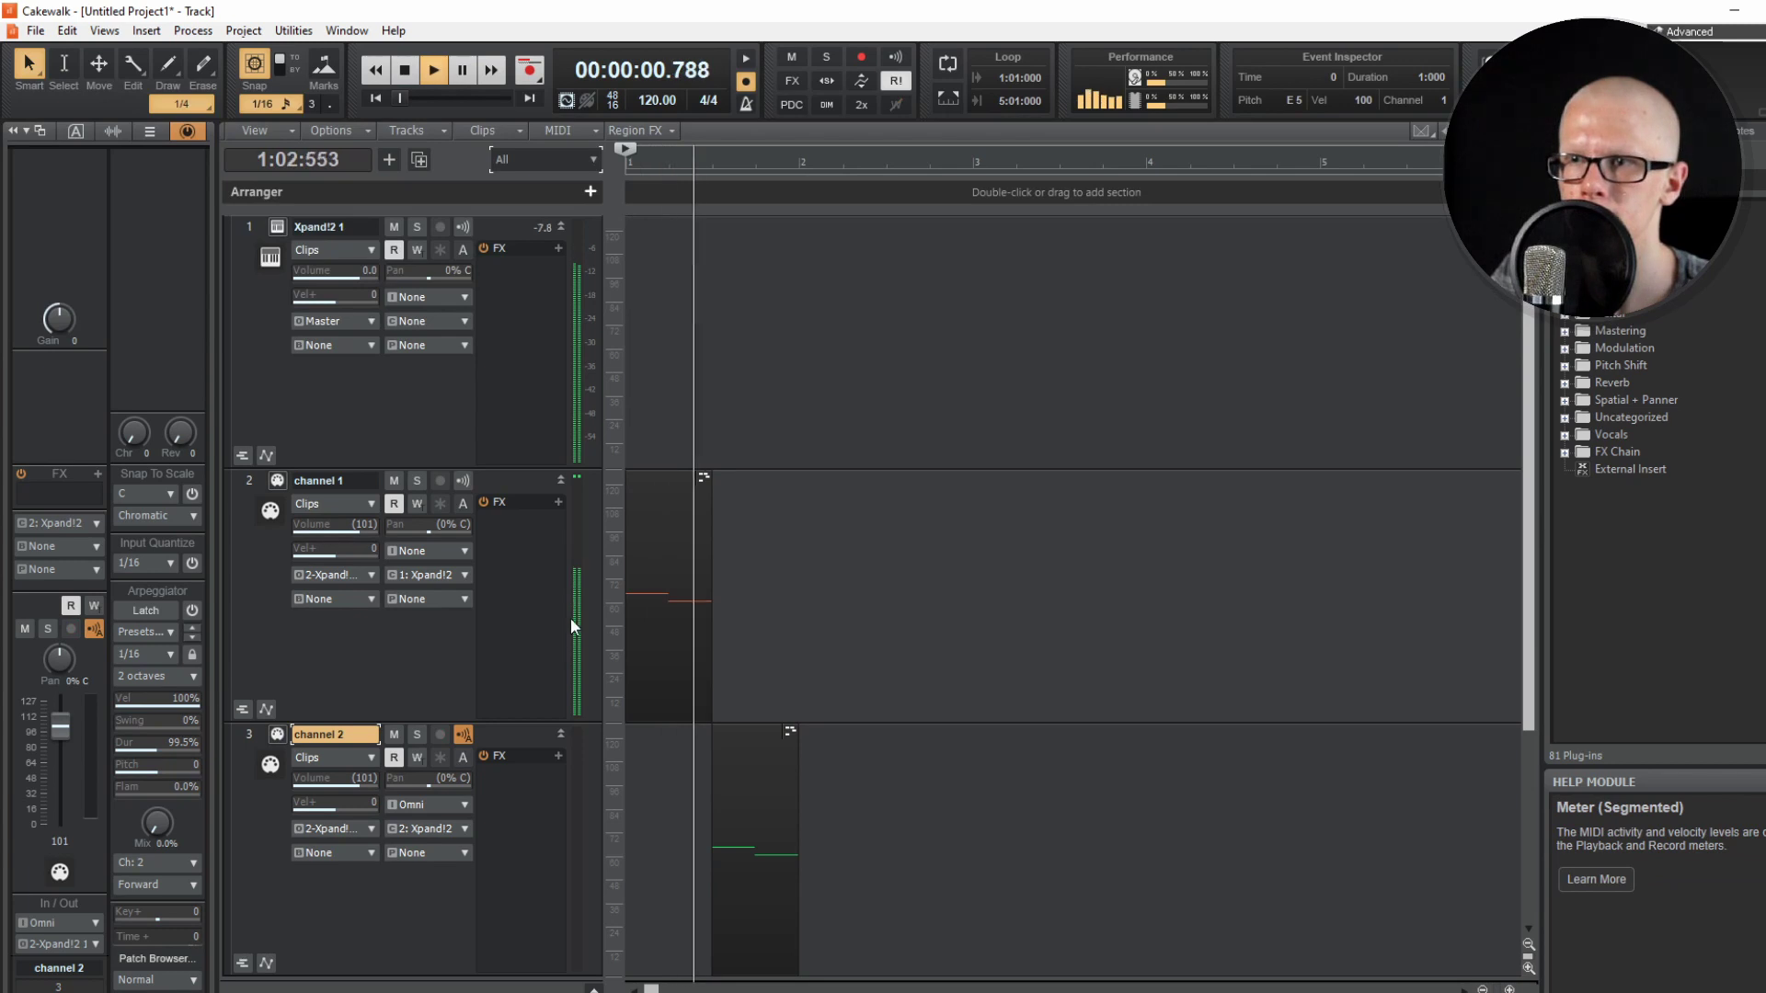
key("space")
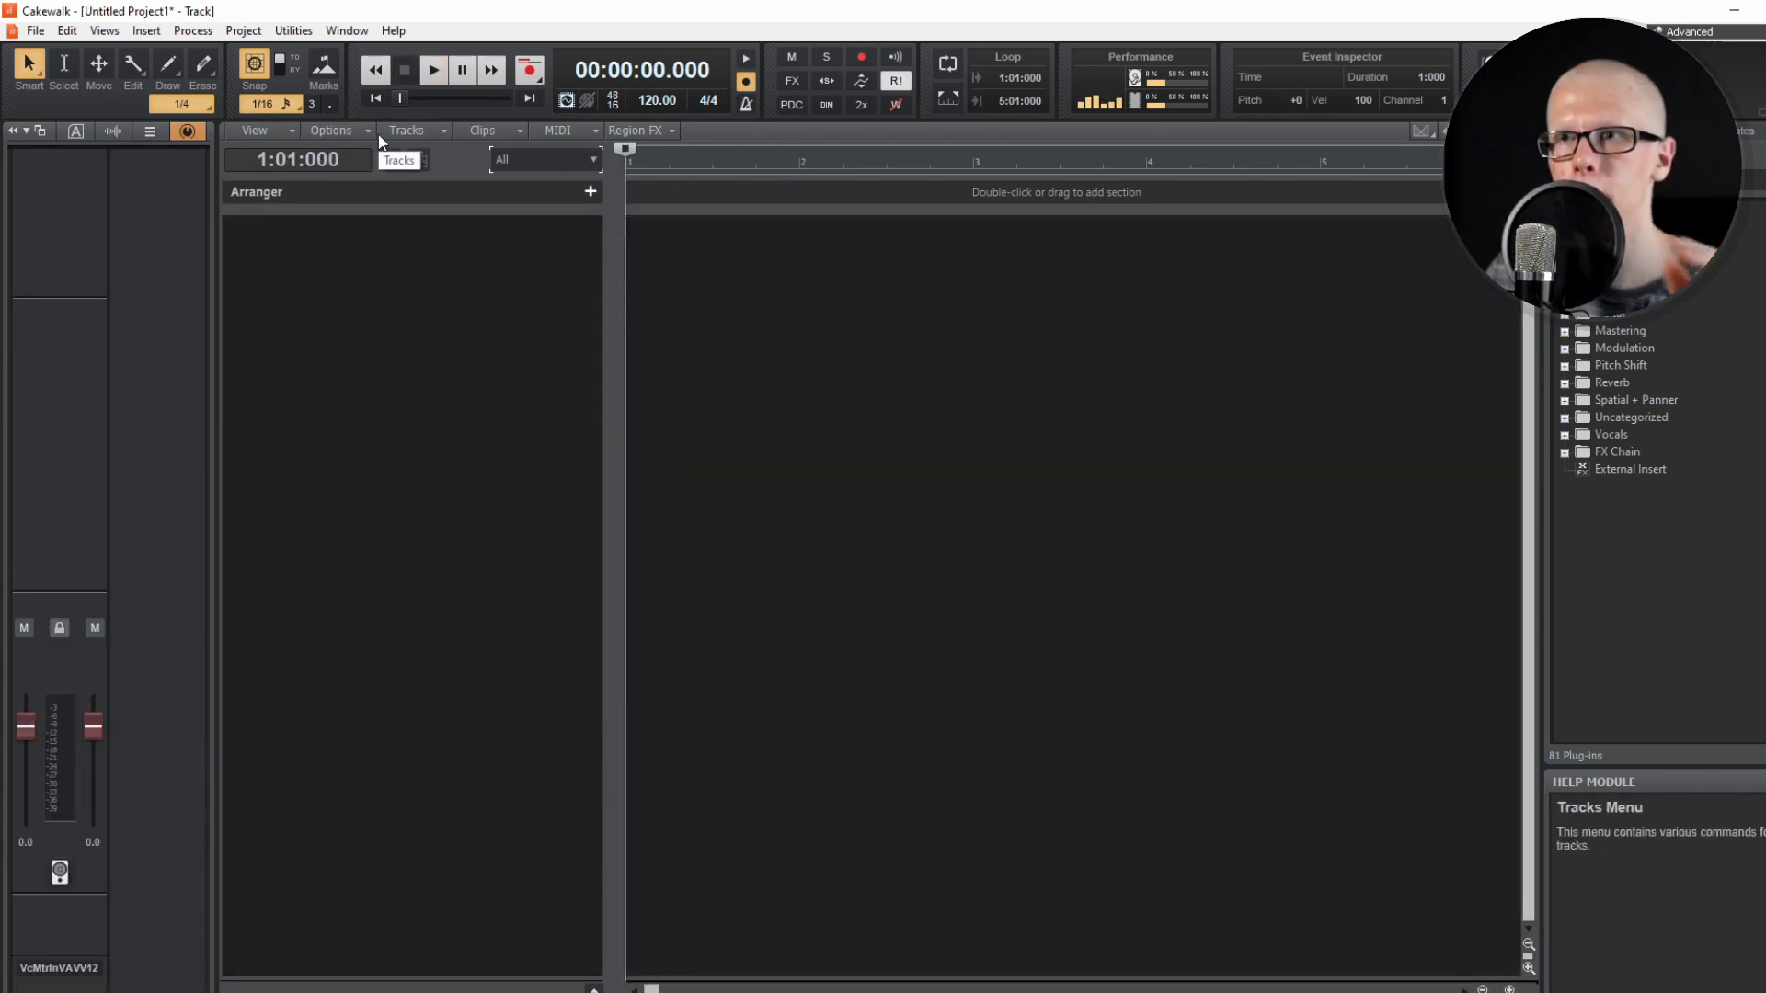
Step: Create a Ripchord instrument track via Add Track
left_click(387, 161)
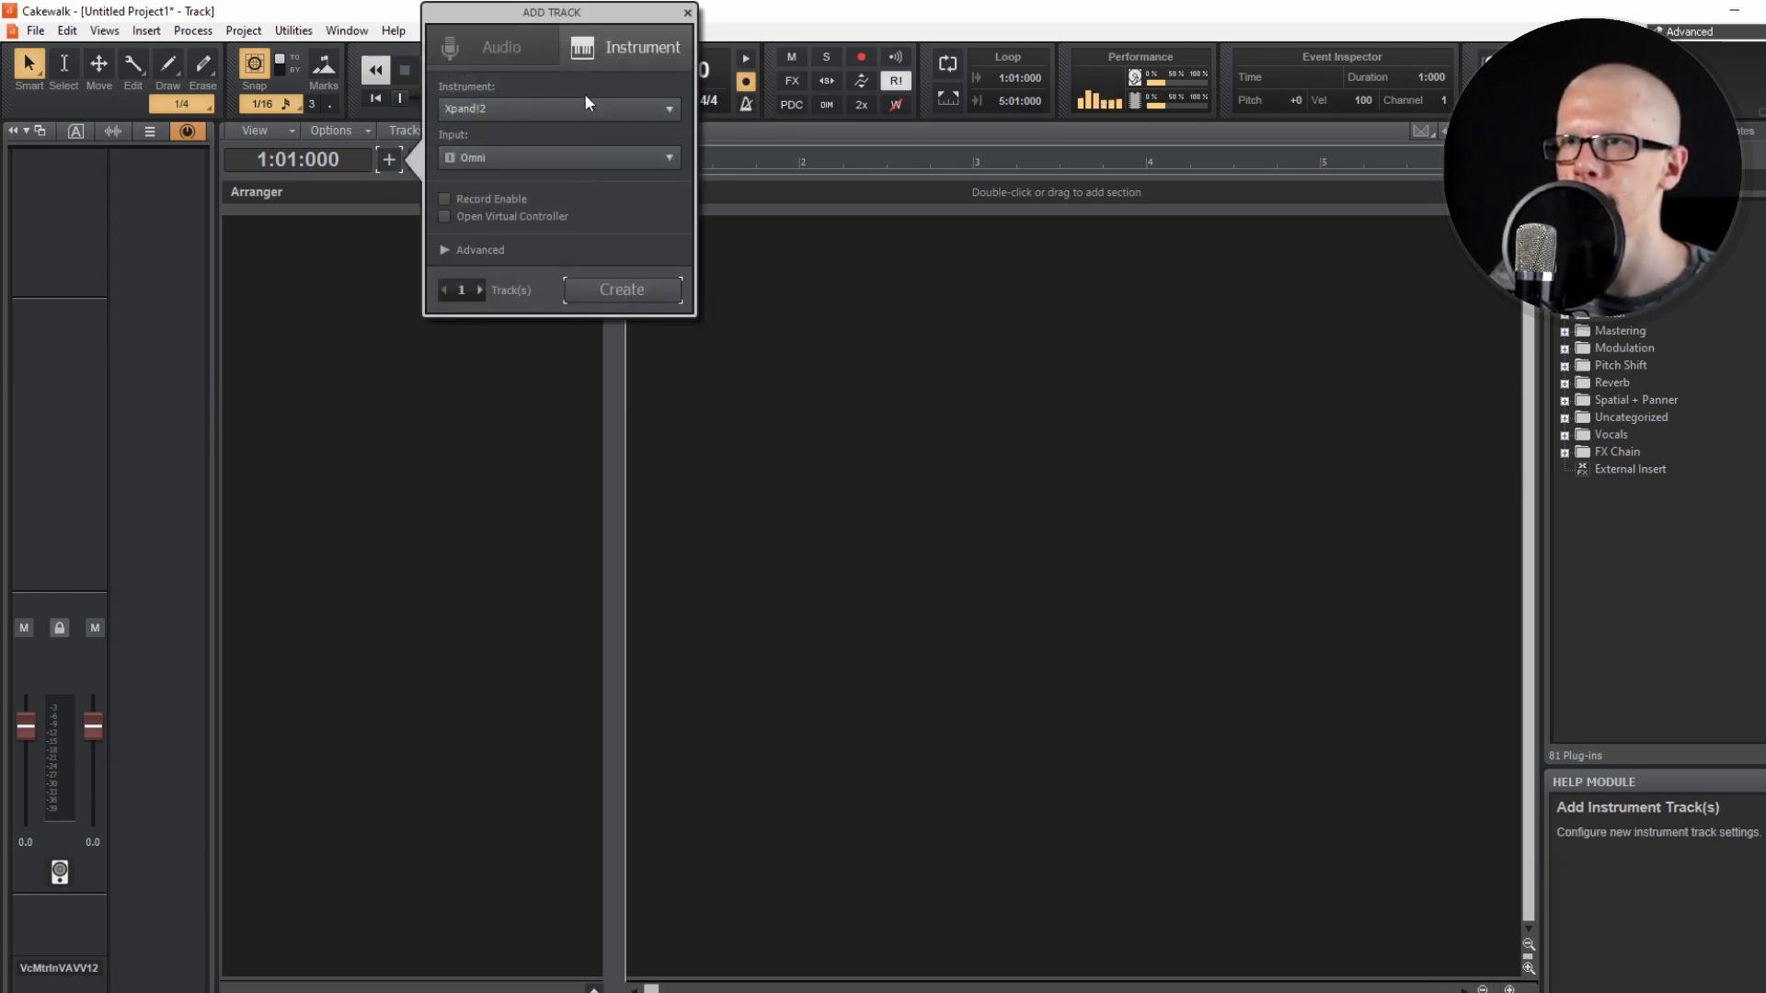
left_click(493, 110)
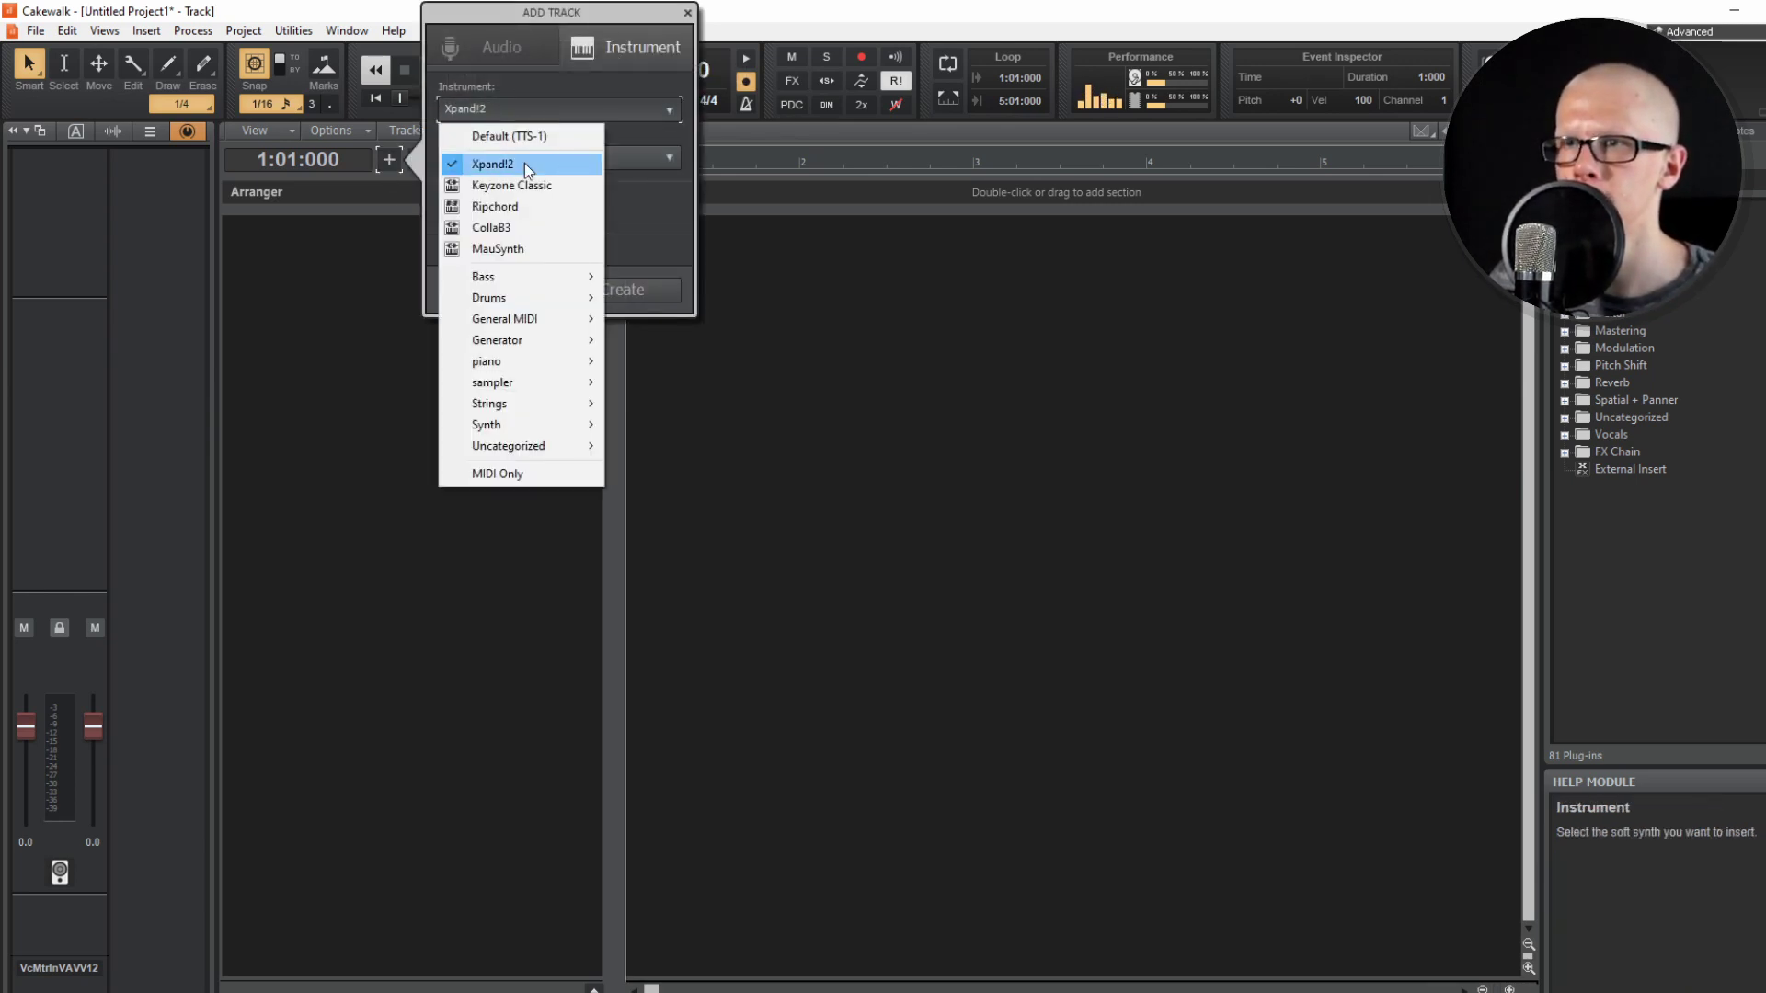
left_click(544, 209)
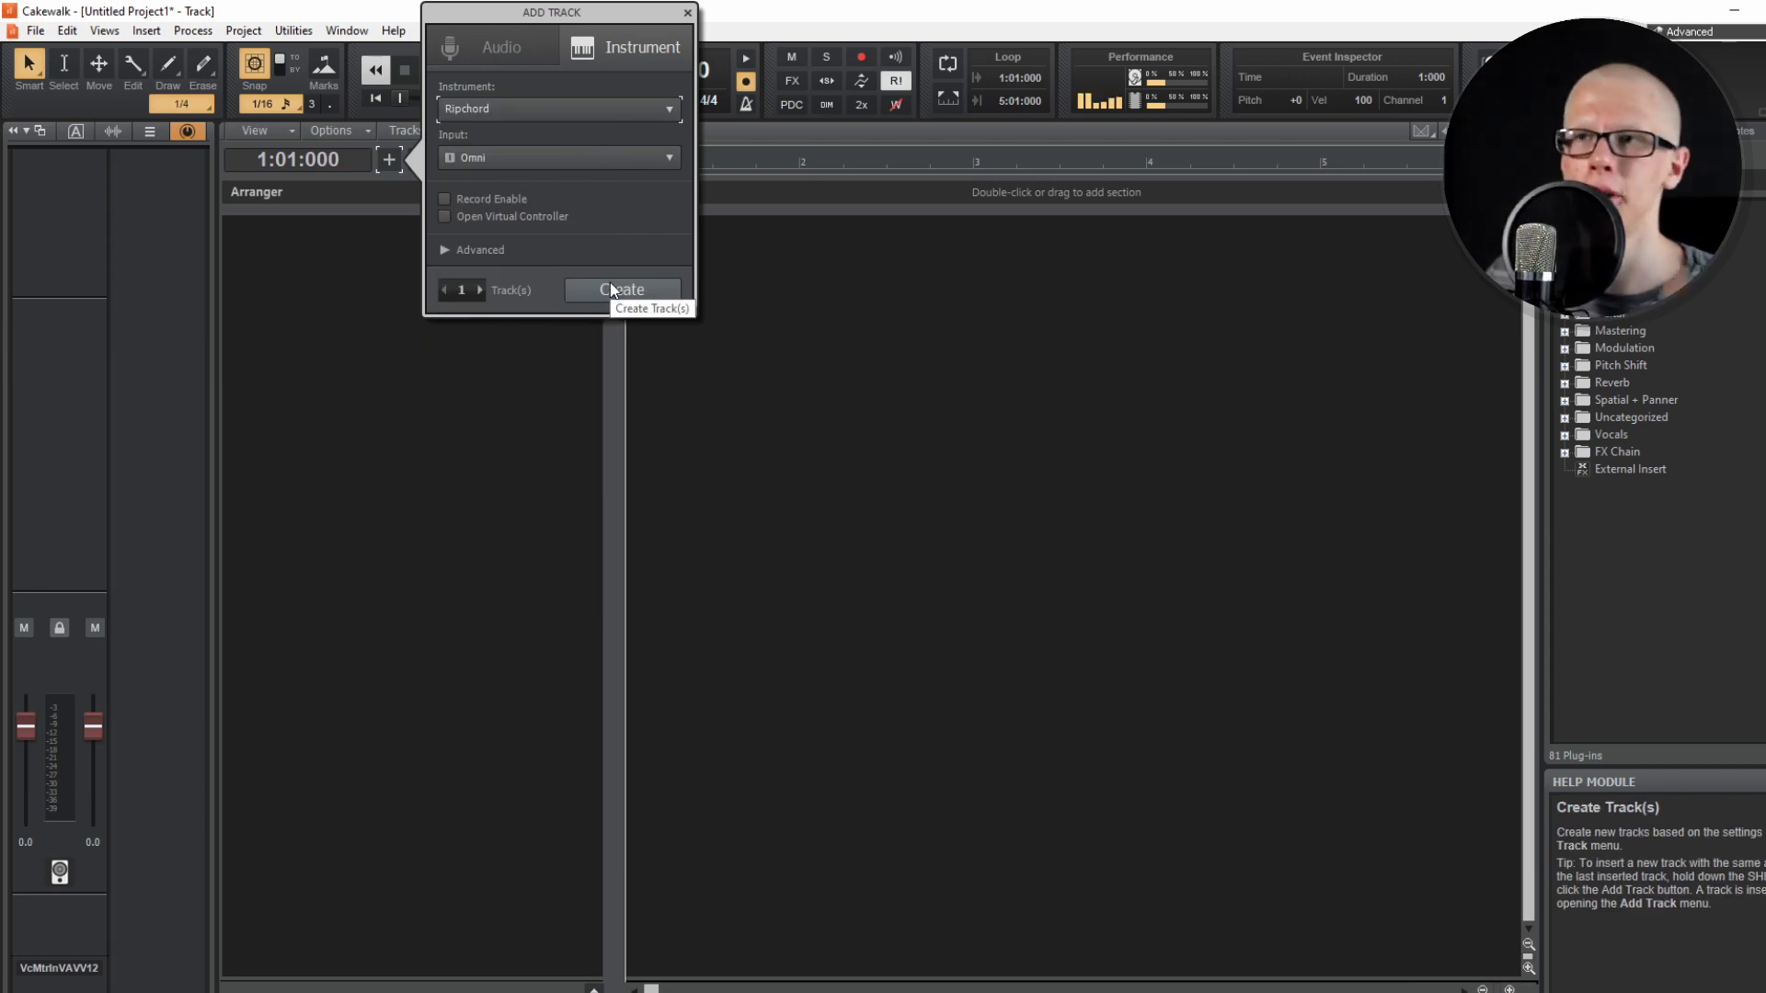
left_click(612, 290)
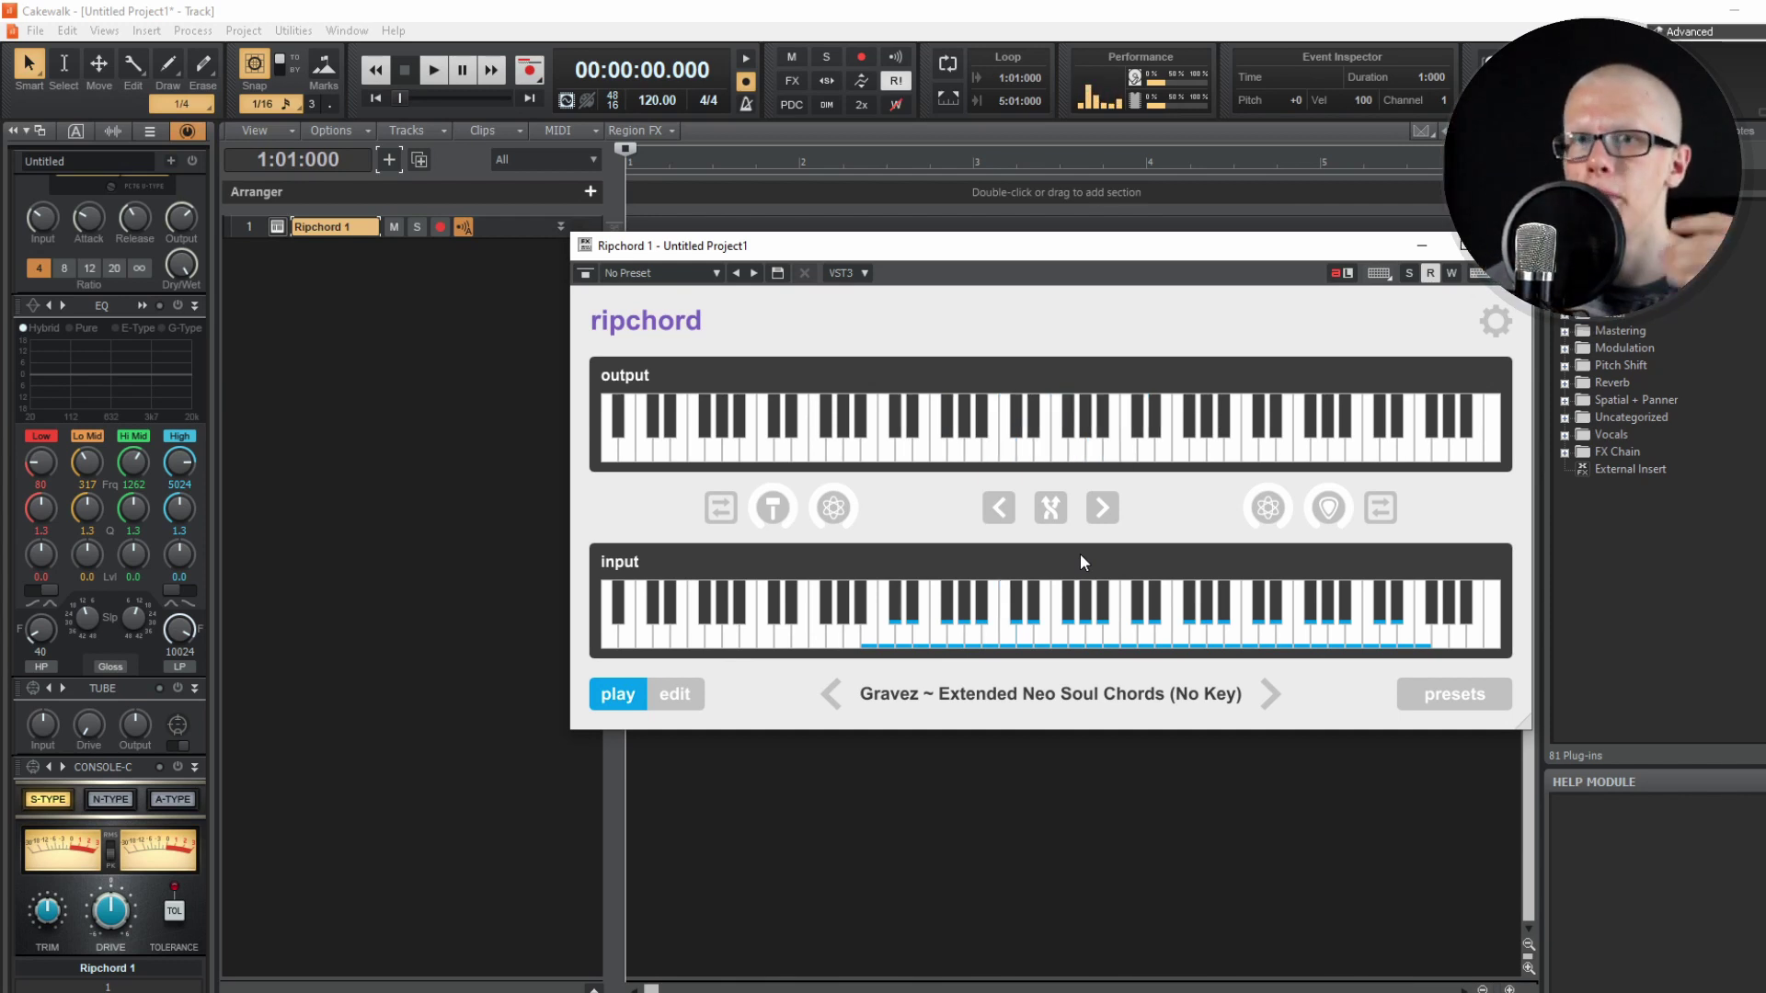
Step: Close Ripchord and create a Keyzone Classic instrument track
left_click(429, 230)
left_click(392, 160)
left_click(585, 109)
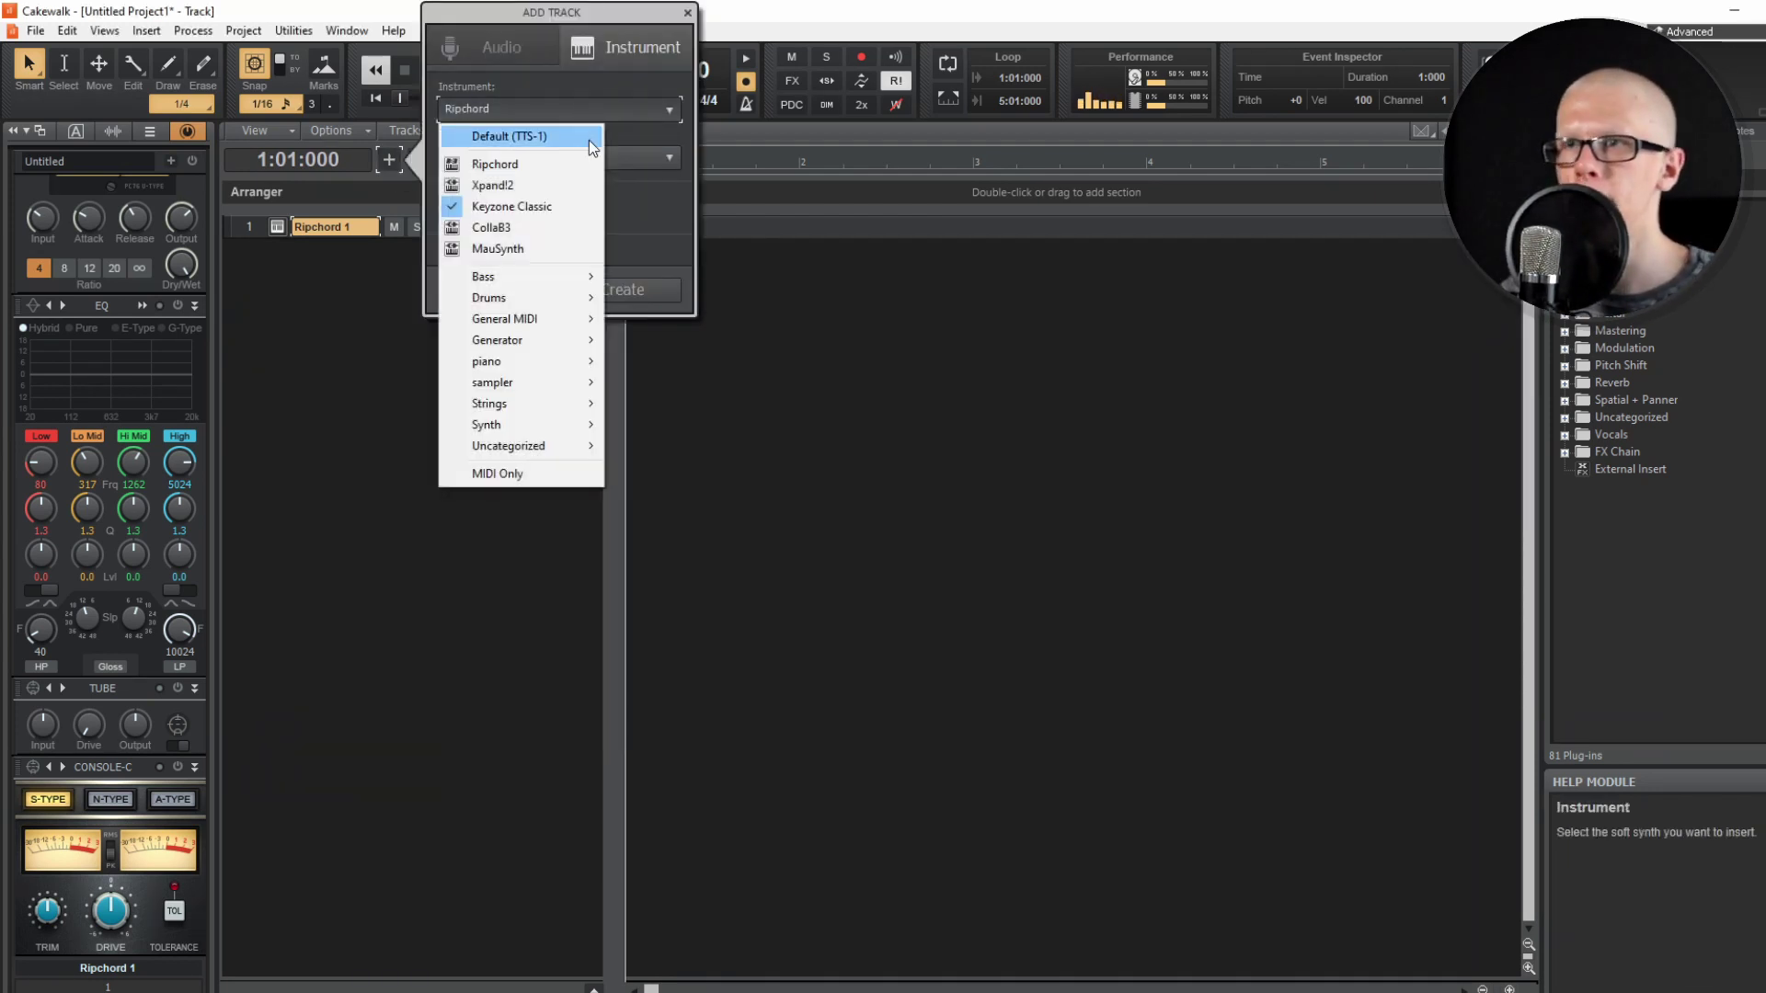
left_click(565, 204)
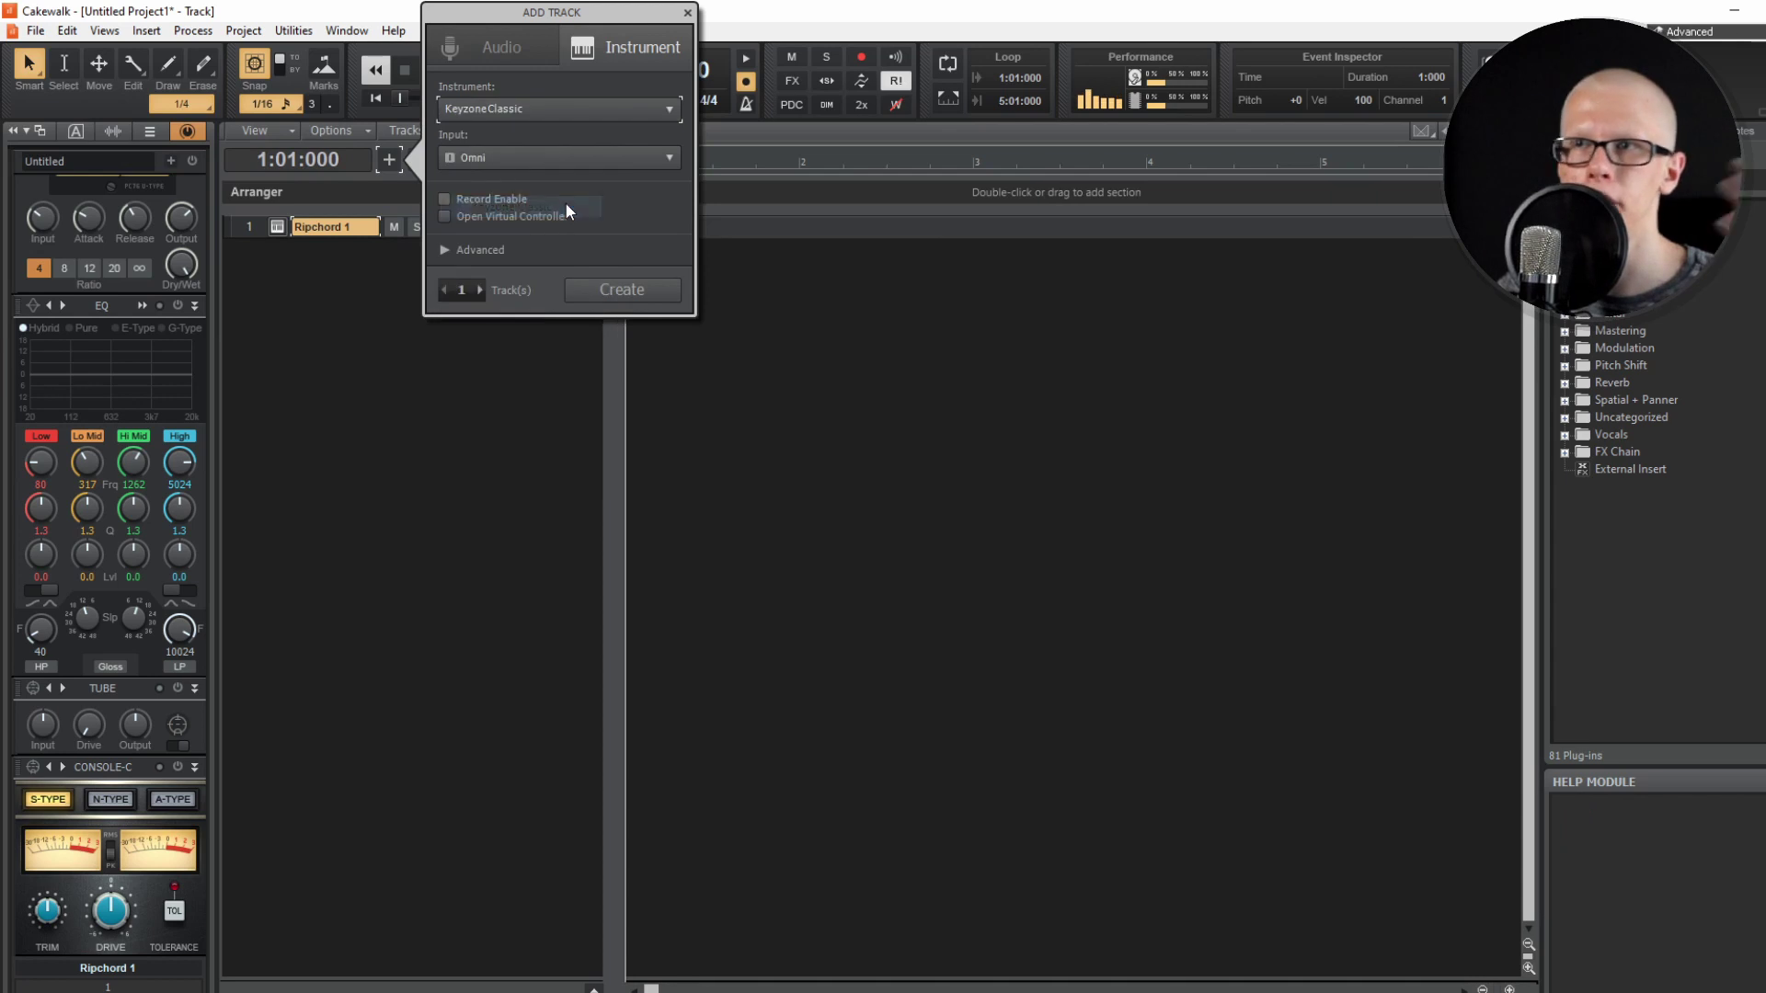
left_click(621, 290)
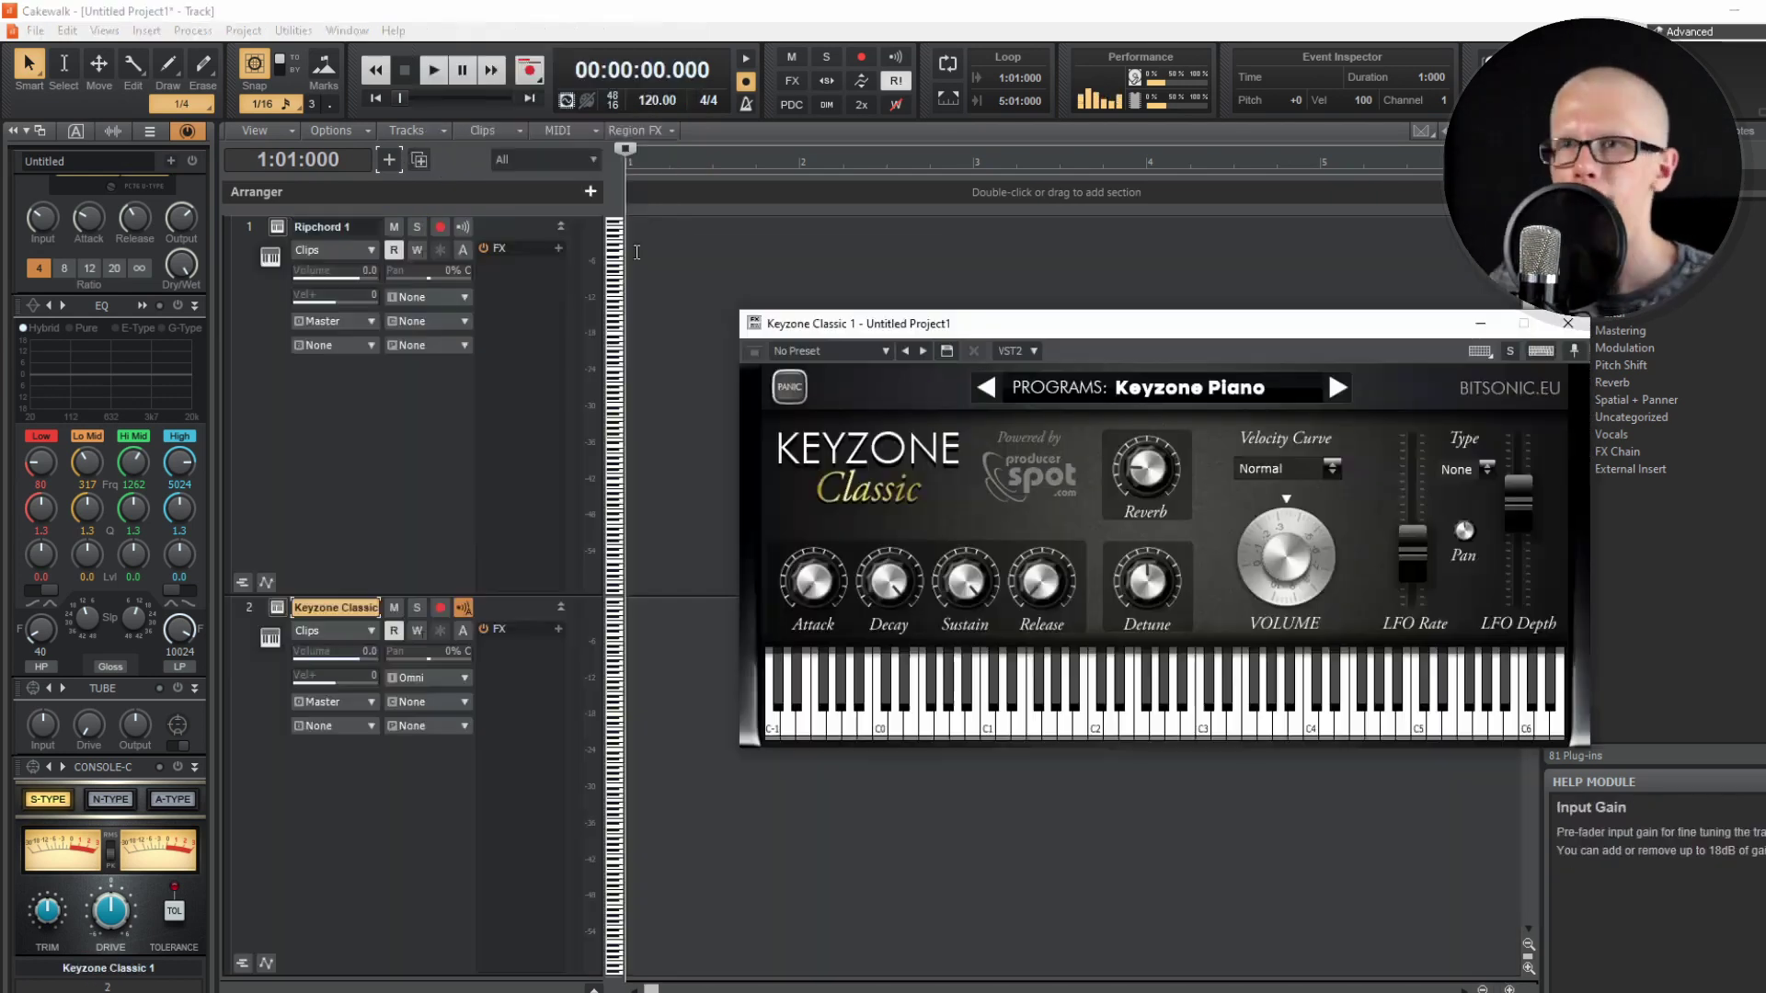
Step: Enable MIDI Output in Ripchord's plugin options
left_click(277, 226)
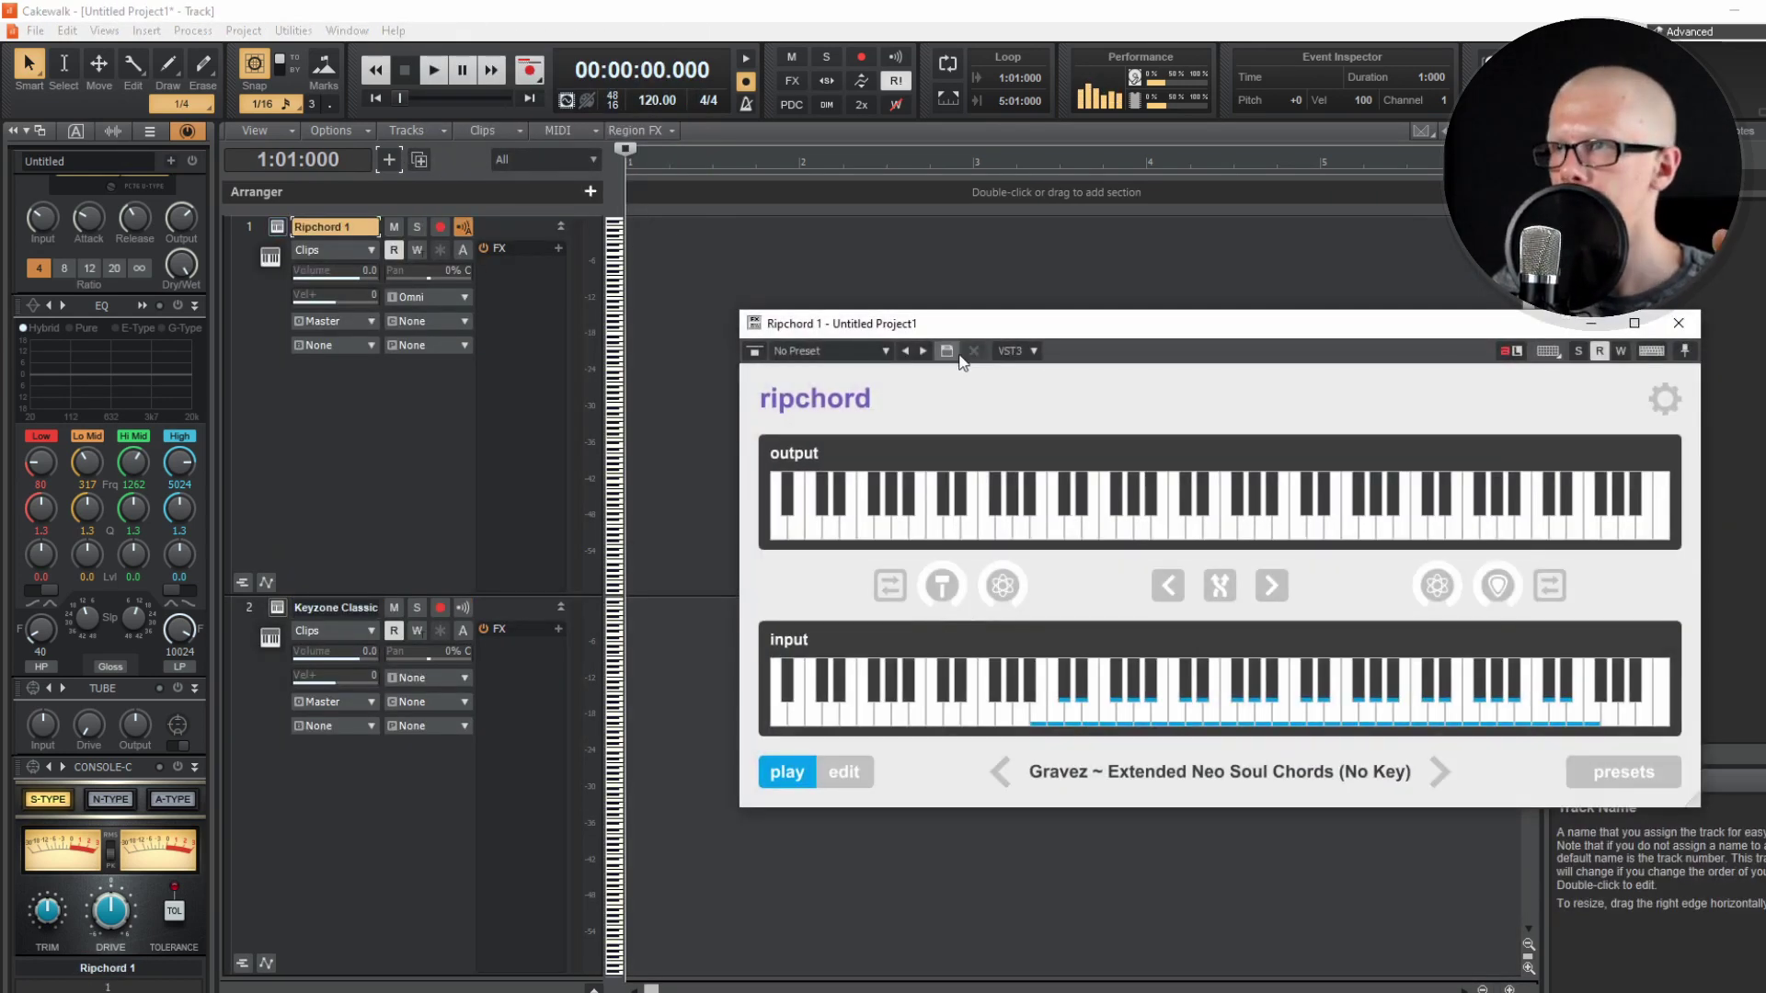
left_click(1009, 352)
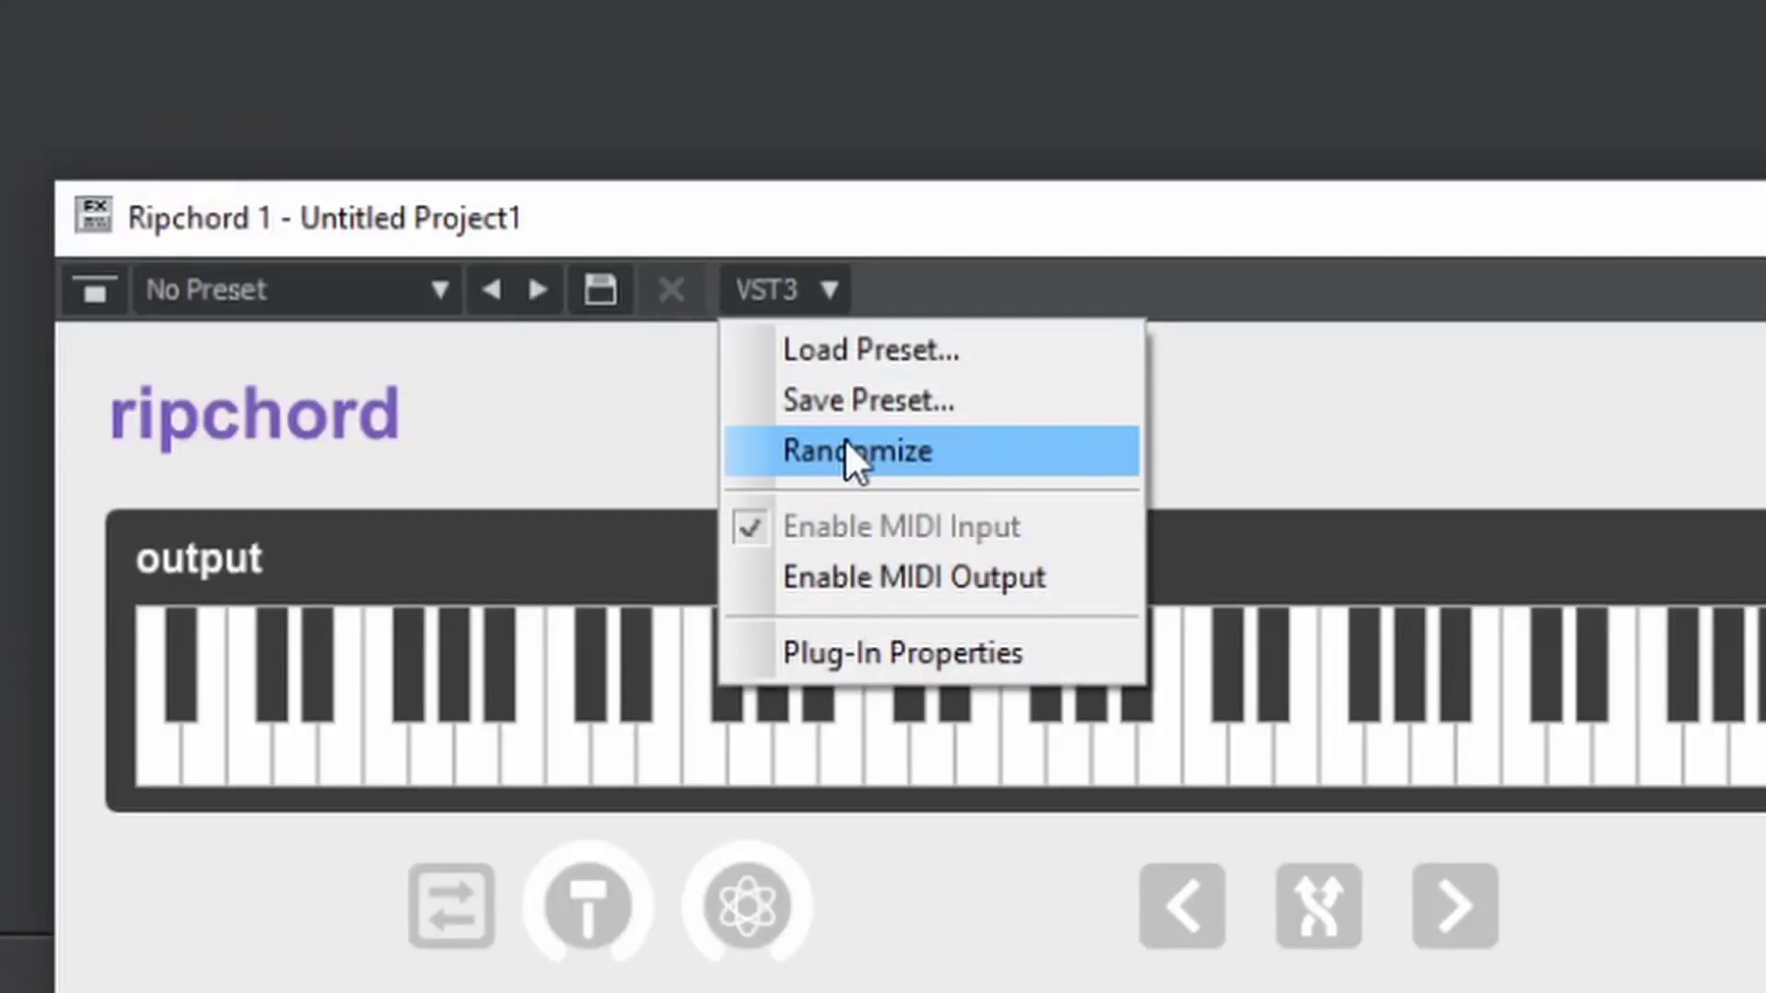
left_click(854, 576)
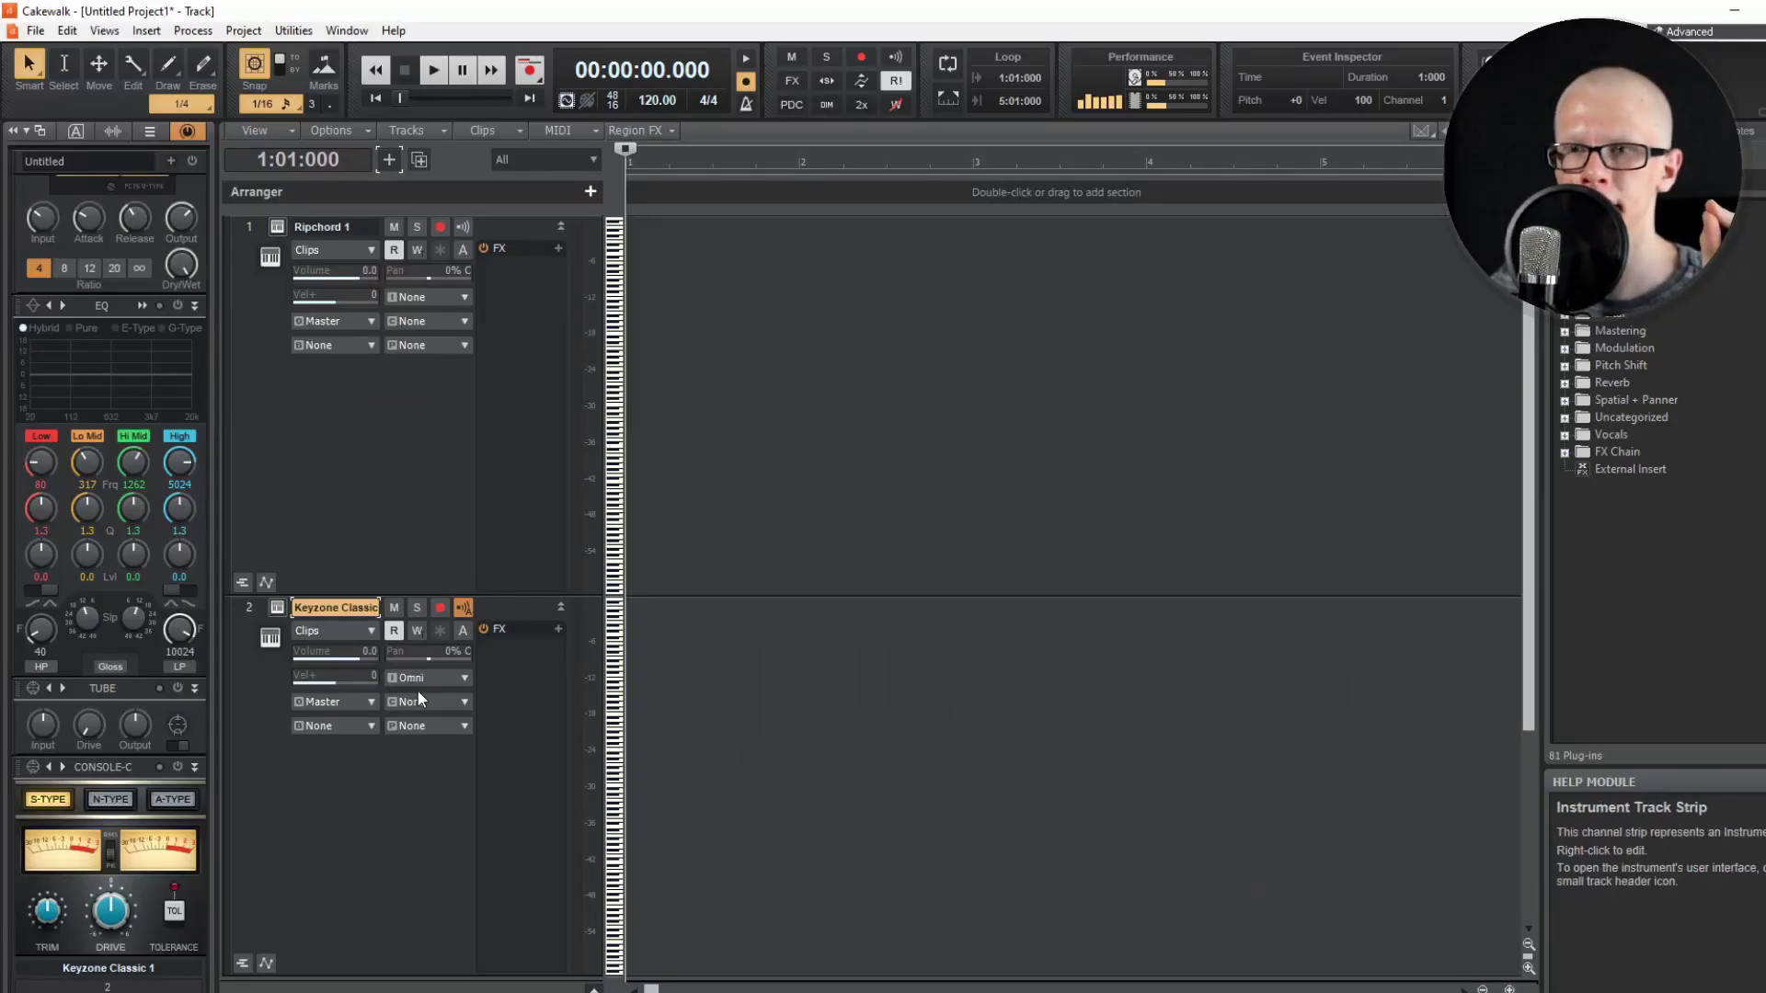
Step: Set the Keyzone Classic track's input to Ripchord 1 MIDI Omni and reopen Ripchord
left_click(419, 679)
mouse_move(550, 739)
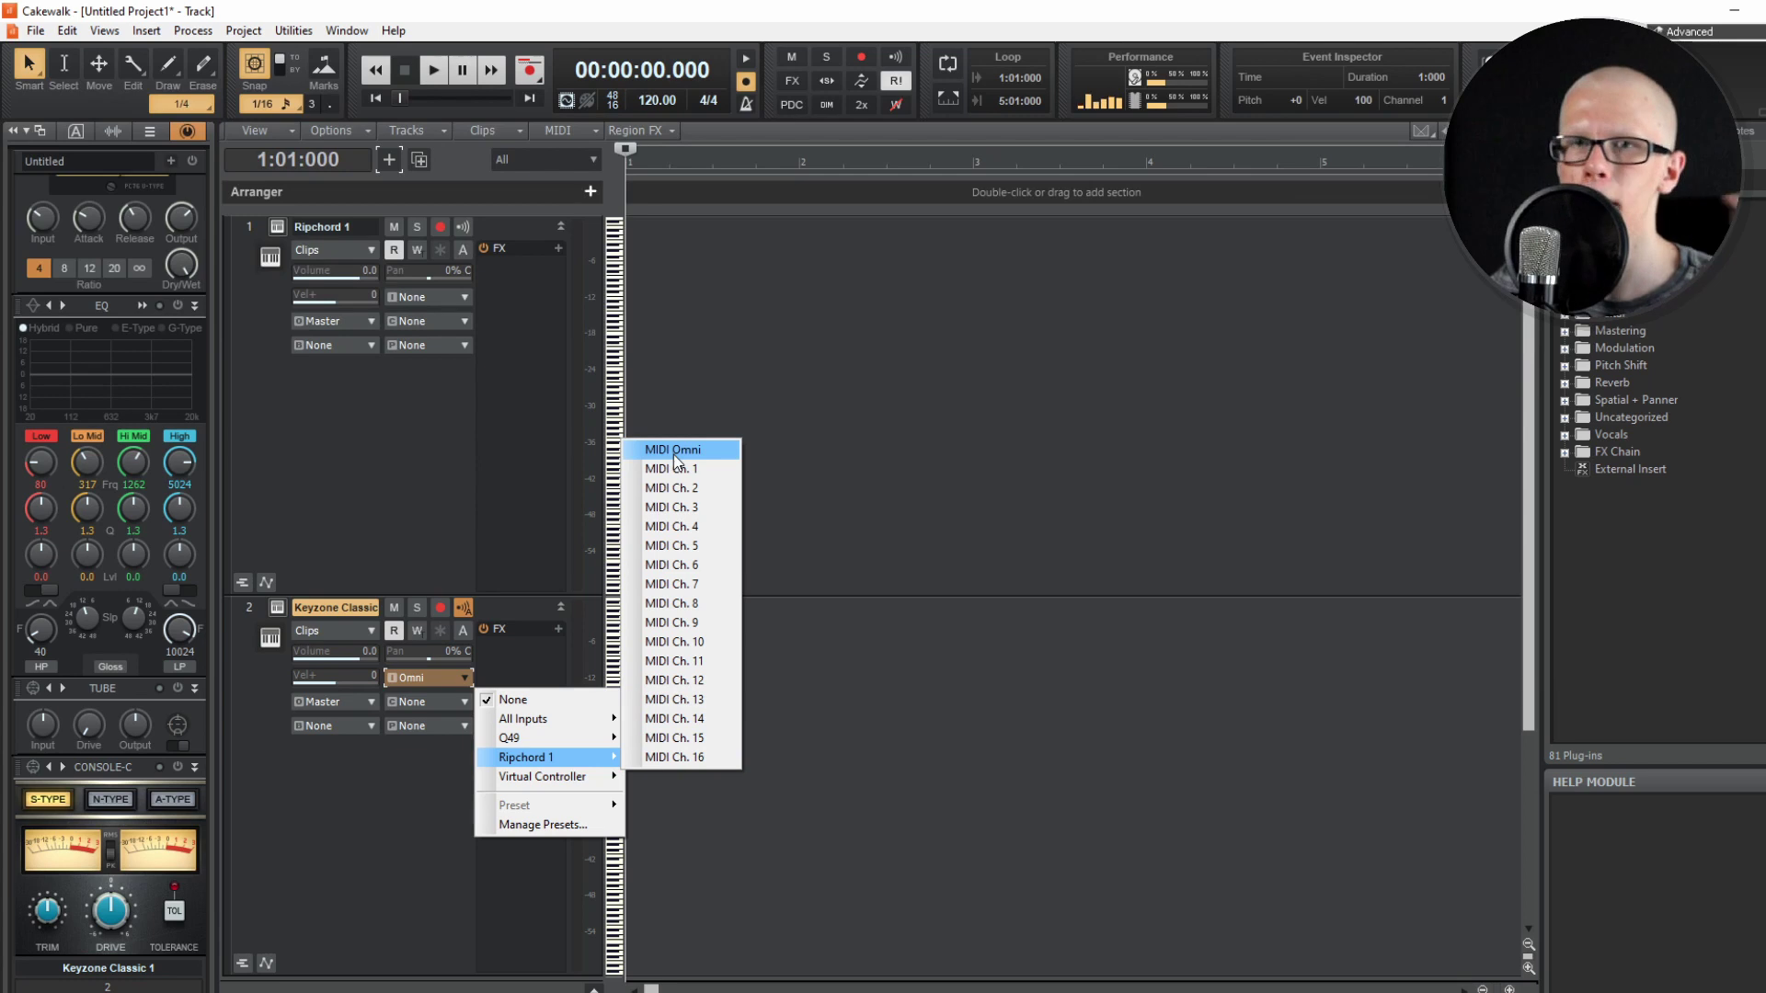
left_click(673, 451)
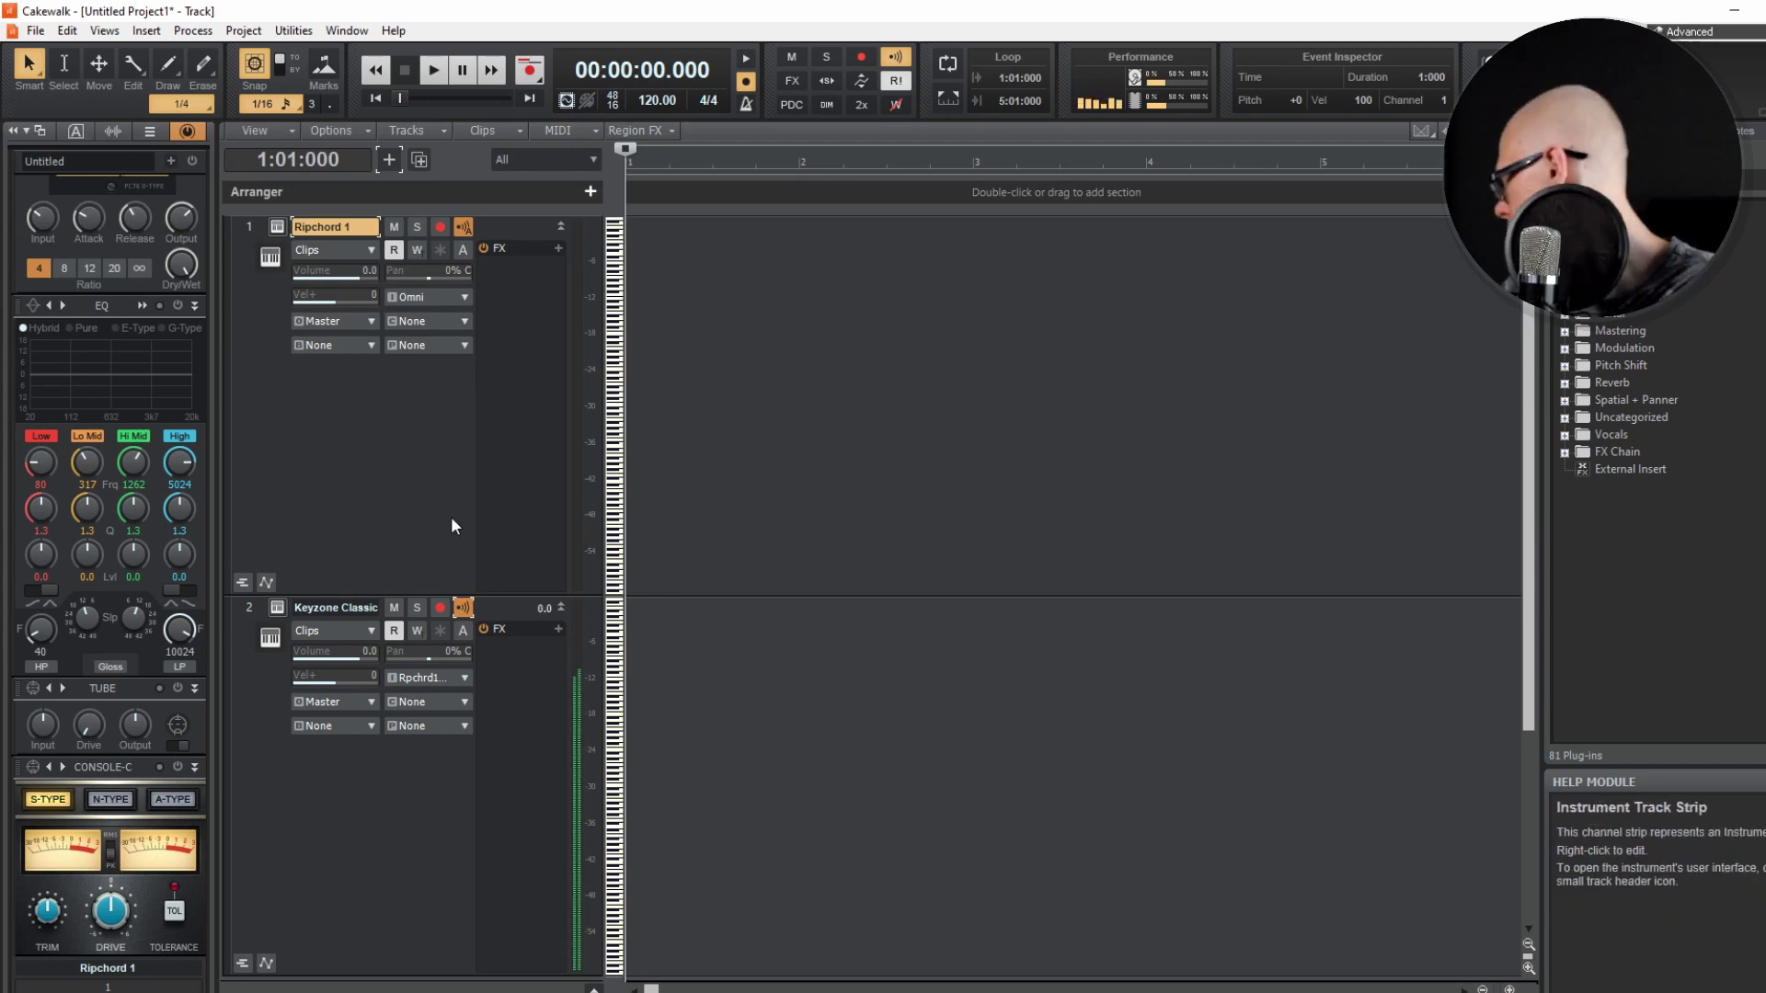
left_click(275, 227)
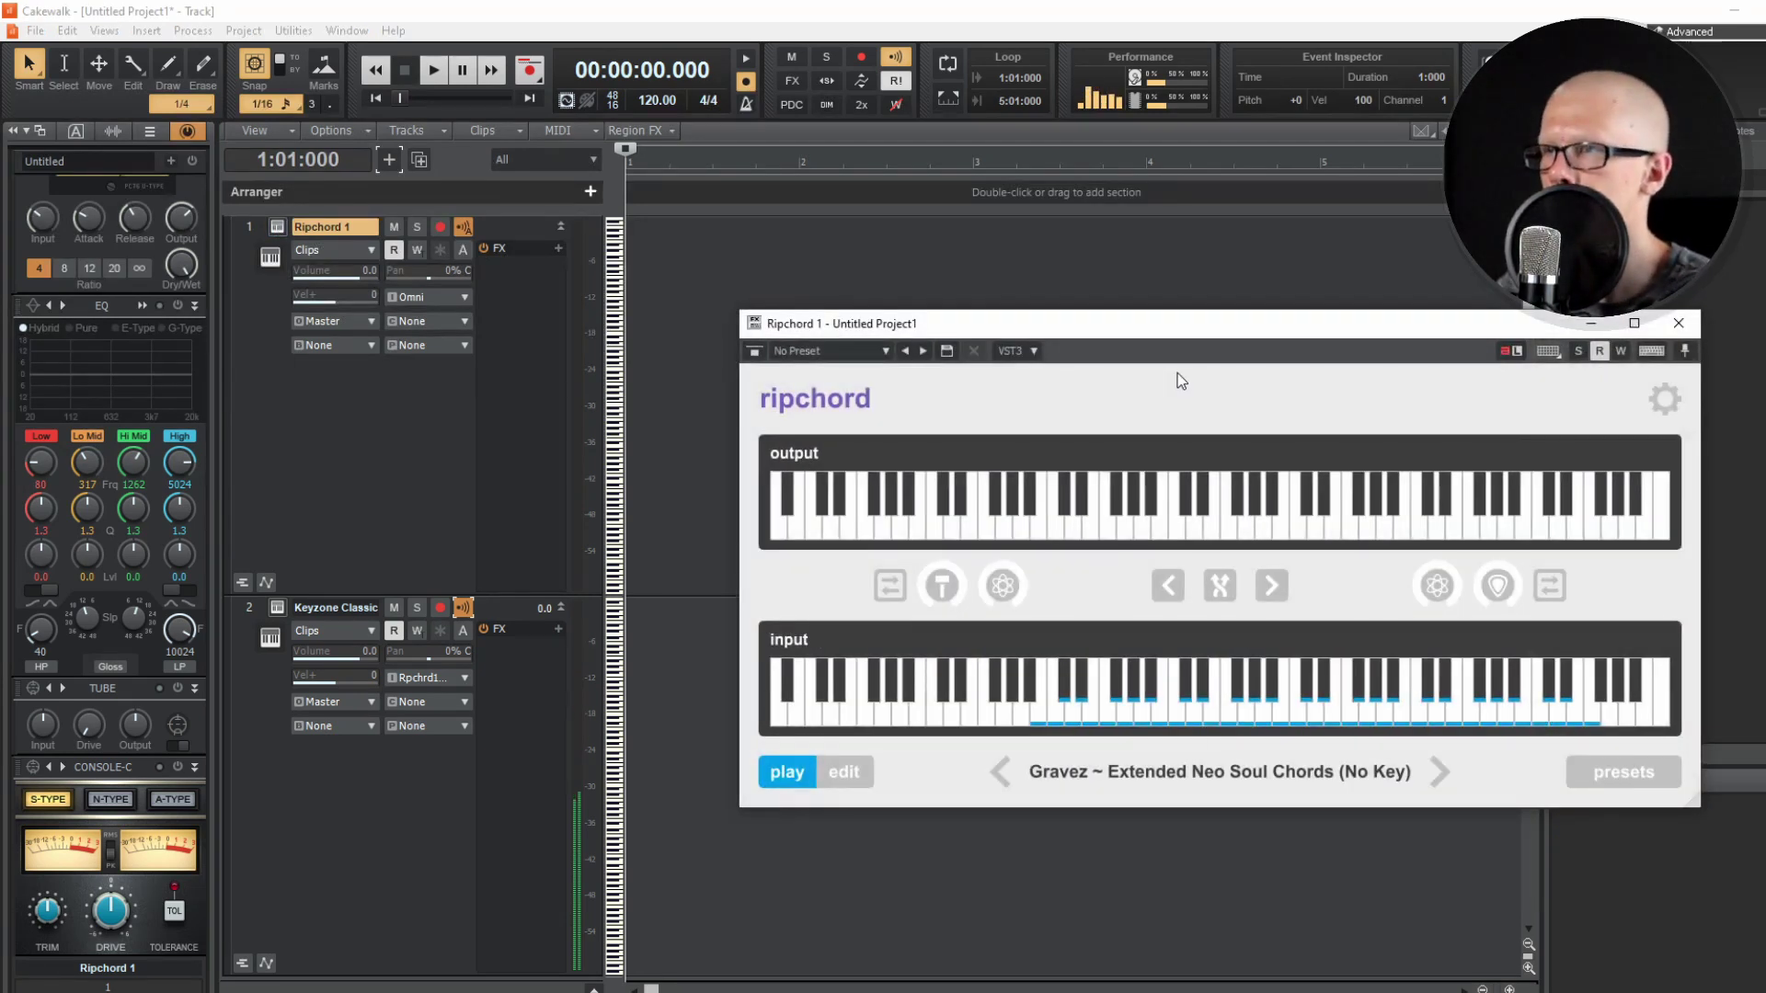
Step: Move the Ripchord window and trigger two Neo Soul chords through the Keyzone piano
left_click_drag(1165, 337, 1007, 271)
left_click(1056, 655)
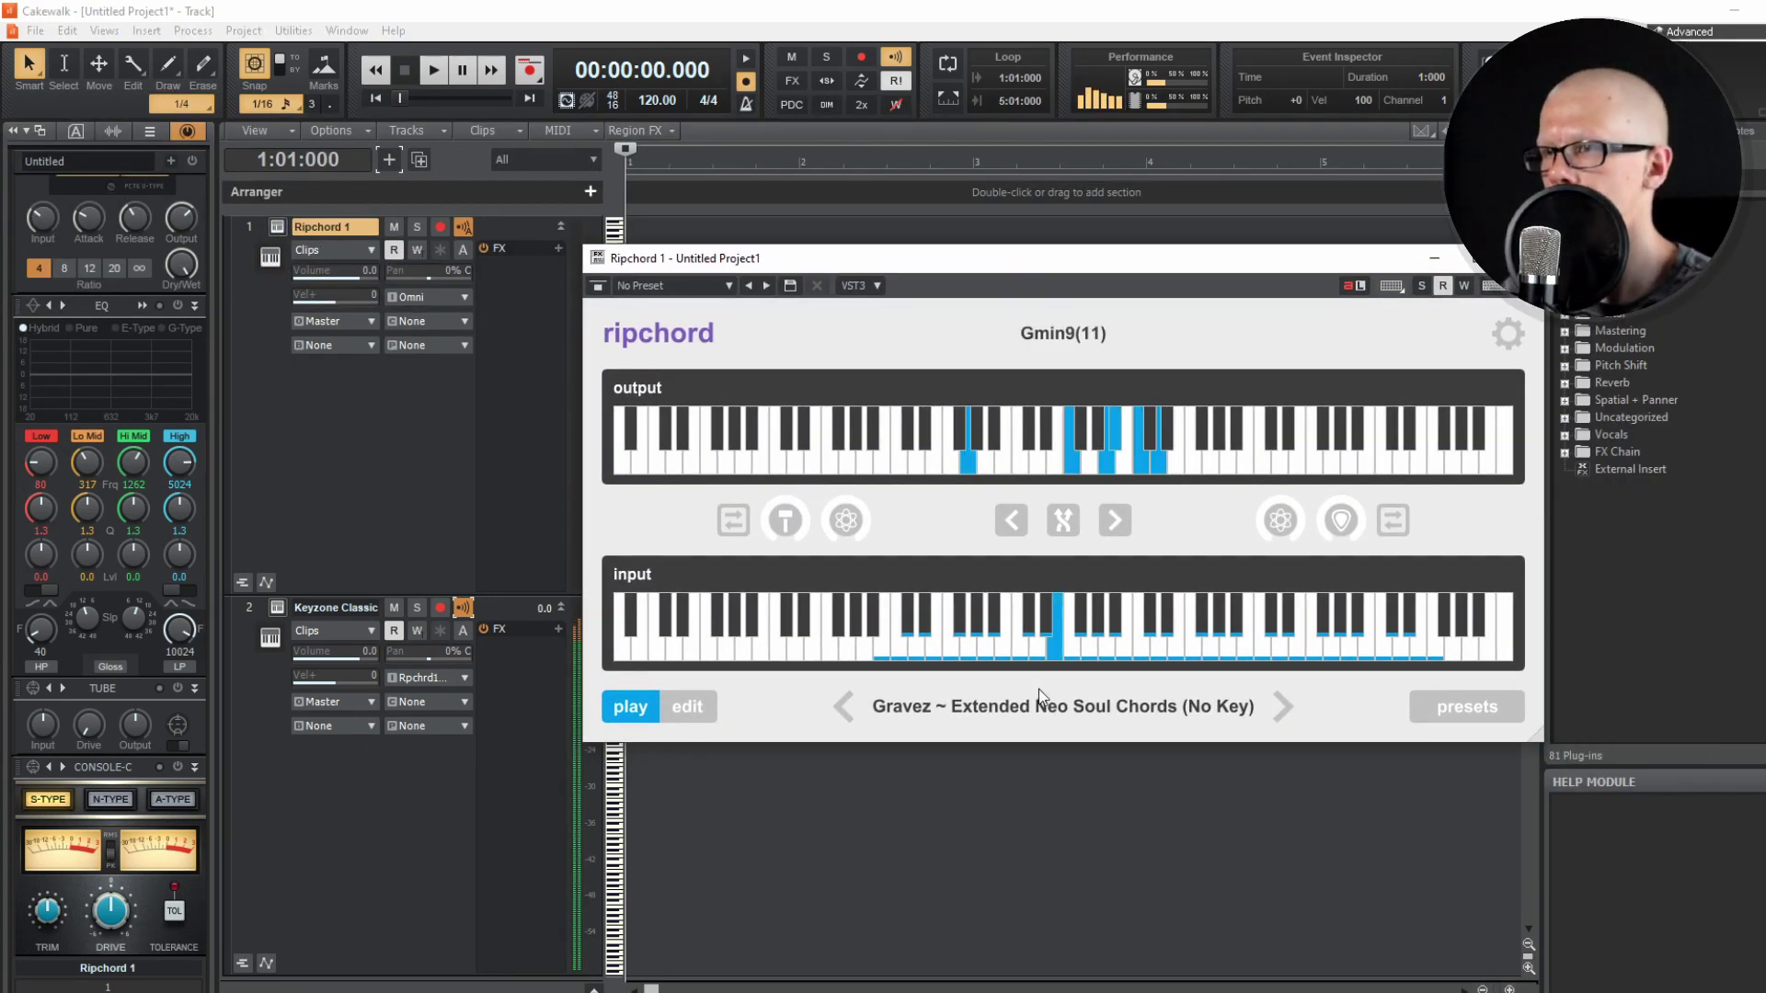
left_click(1052, 637)
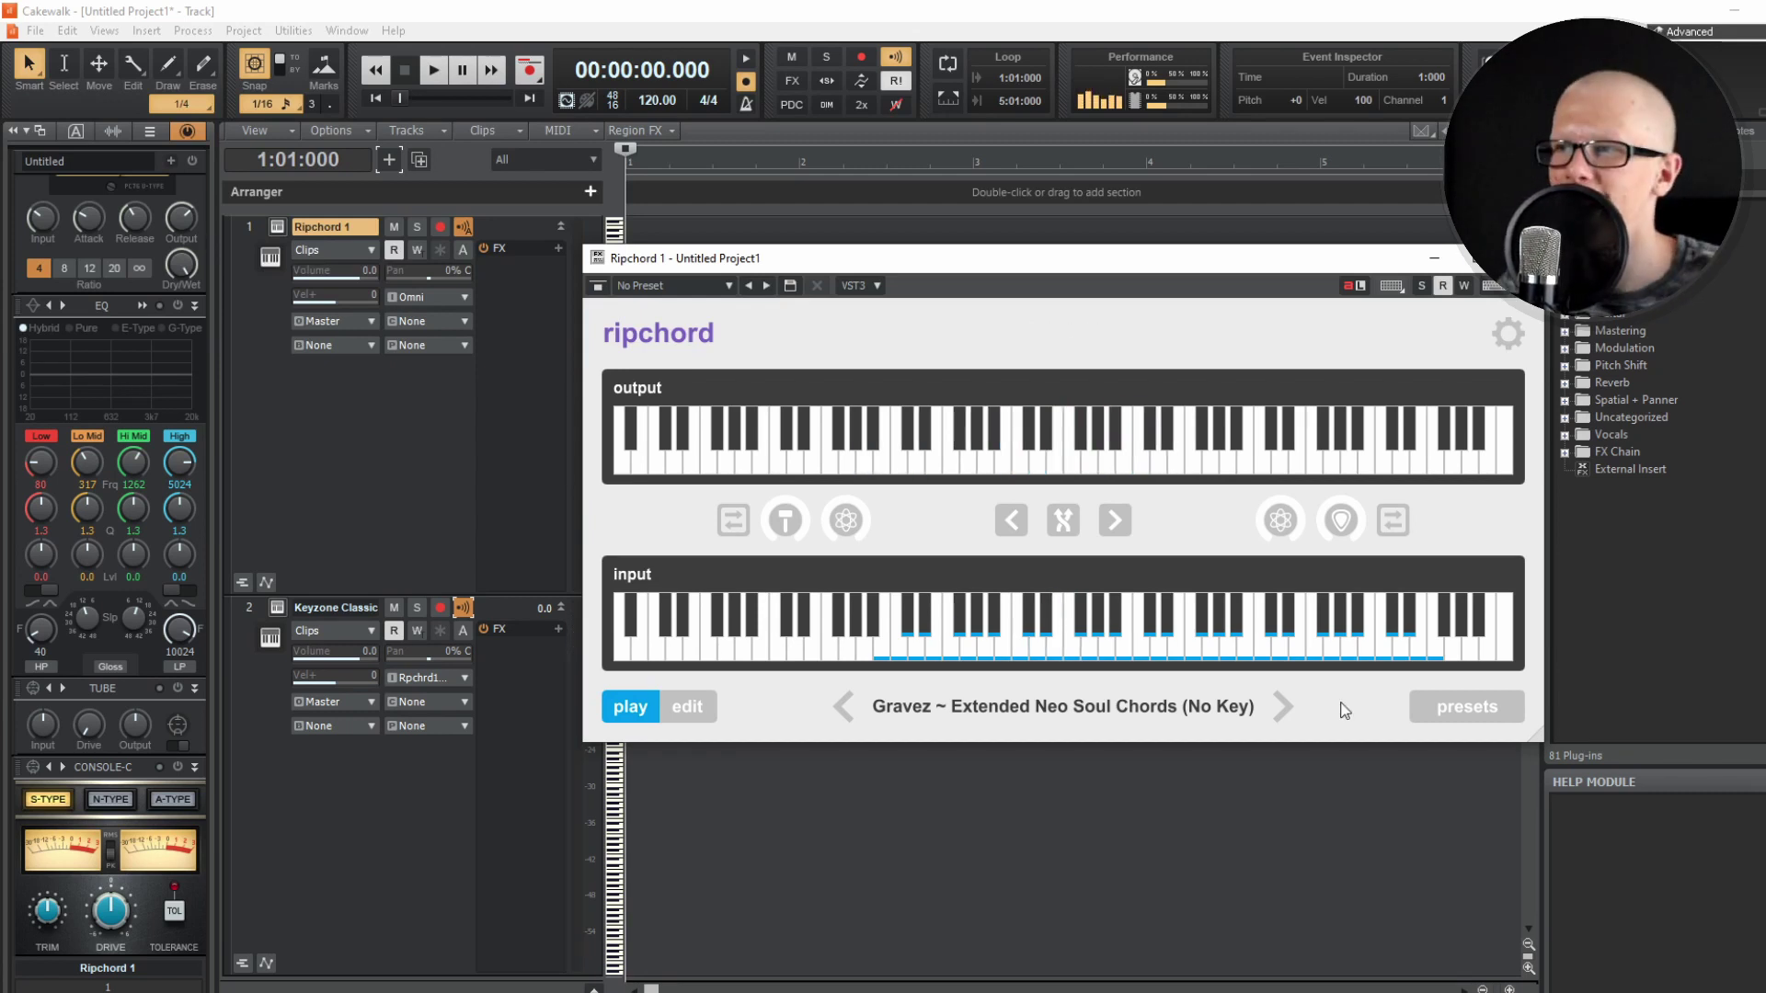
Step: Step Ripchord forward to the next chord preset, replacing the Neo Soul chords
left_click(1283, 707)
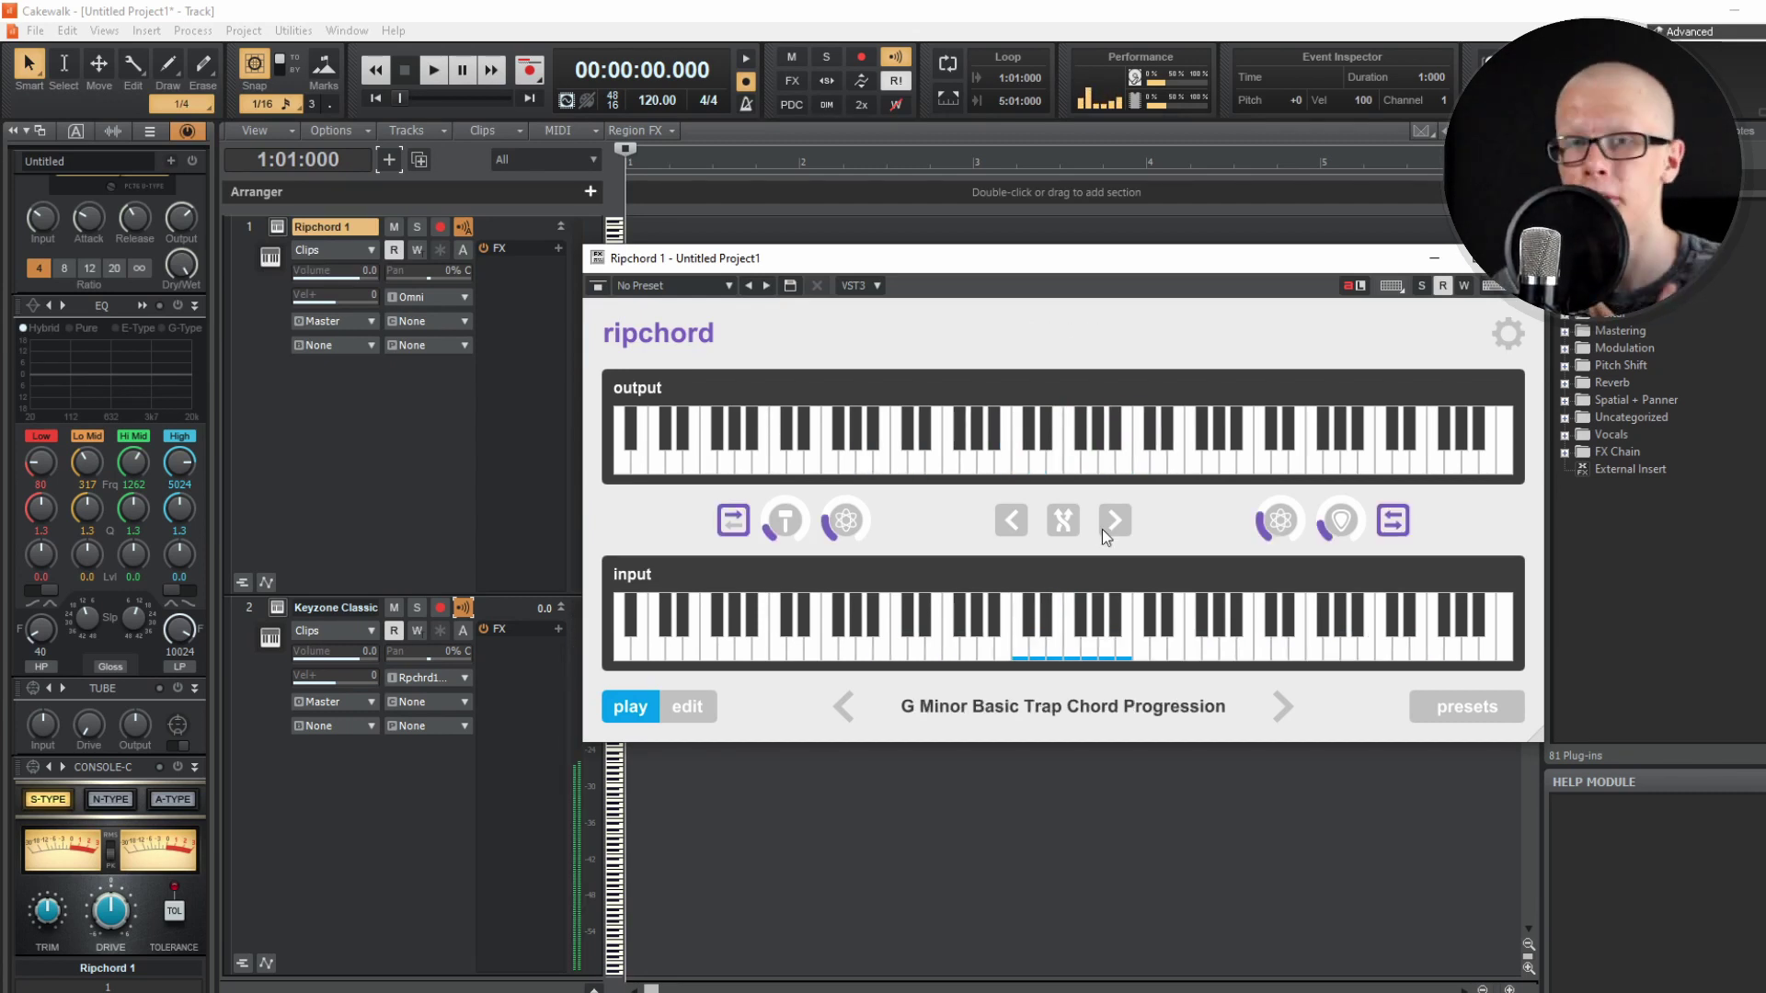